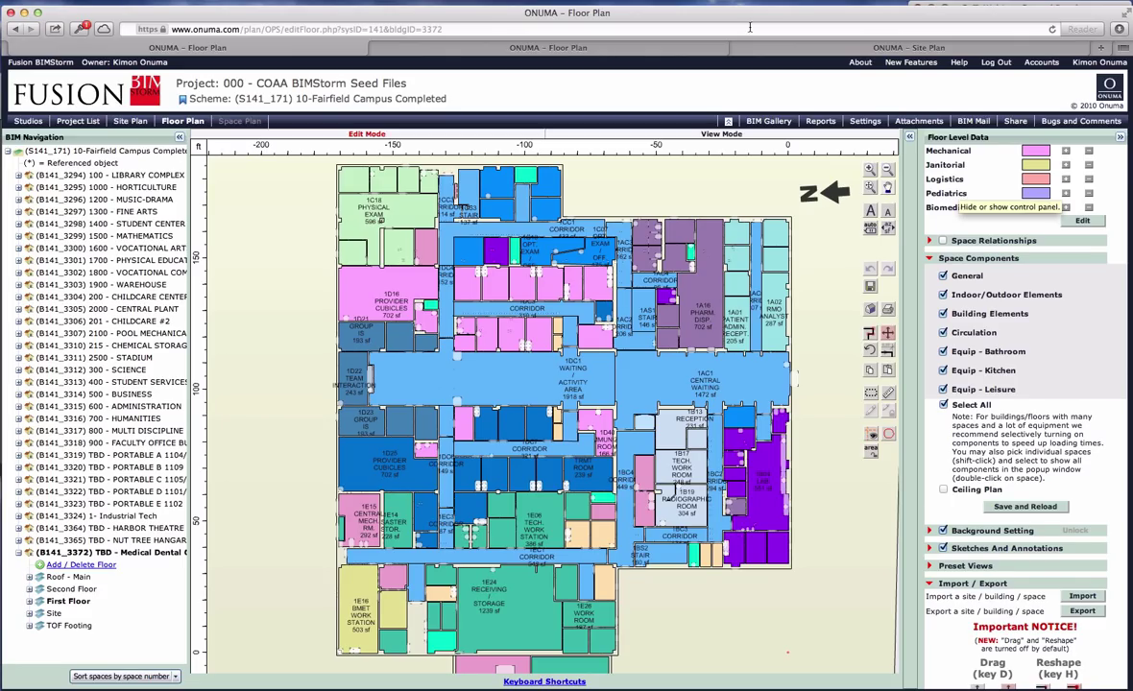
Step: Move the windows aside and show the webinar's shared screen at full size
left_click_drag(698, 15, 826, 690)
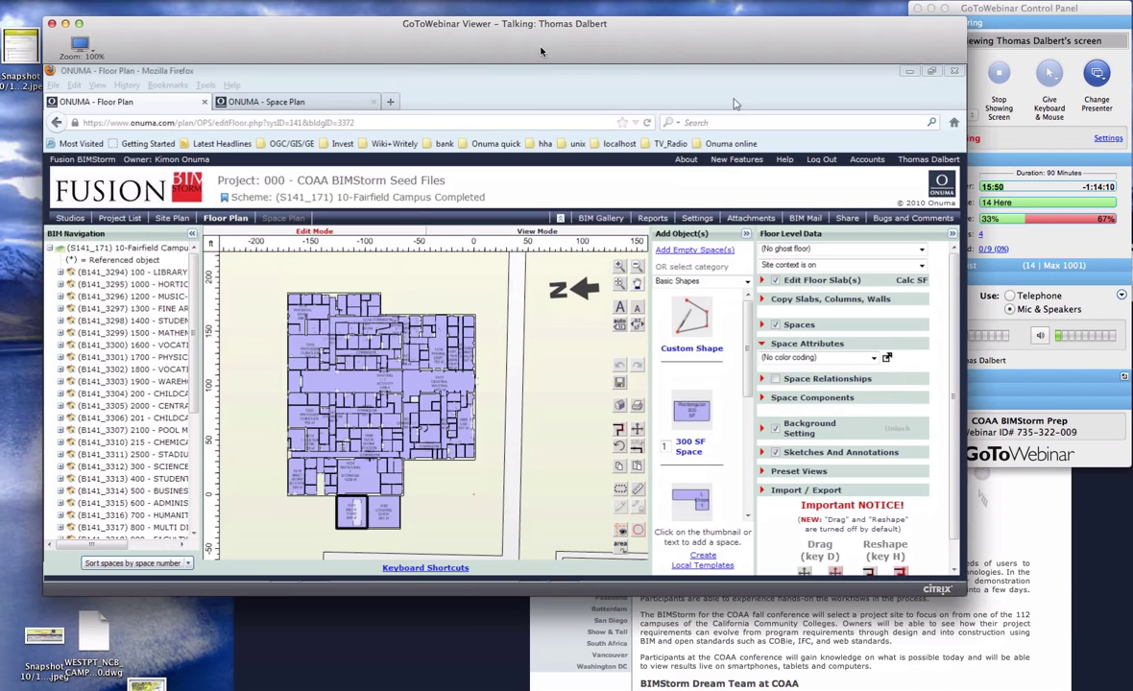
left_click_drag(541, 51, 511, 35)
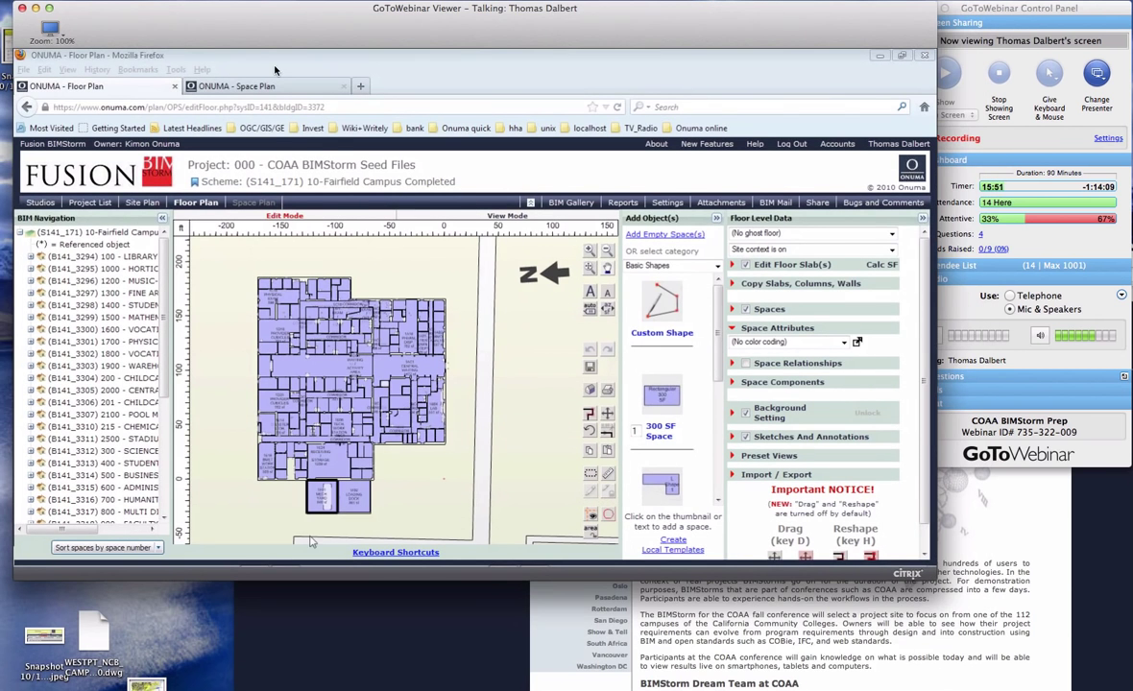
left_click(53, 30)
left_click(55, 44)
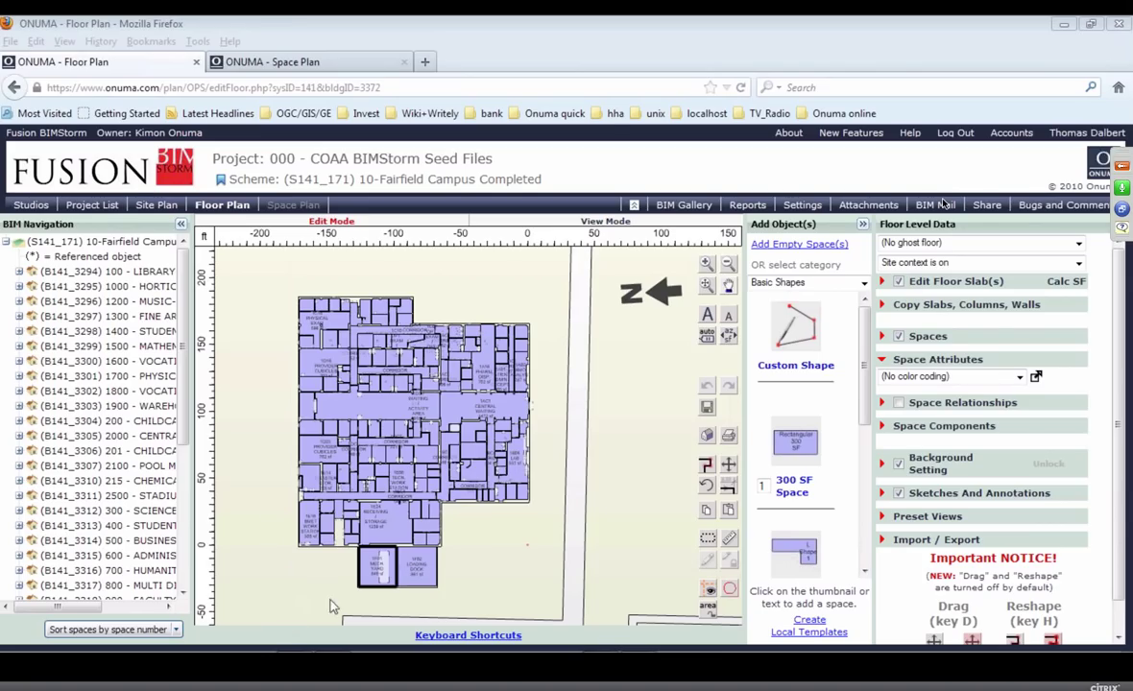
Step: Bring up the Revit 3D view of the clinic model Clinic_A-MEP.rvt
left_click(274, 524)
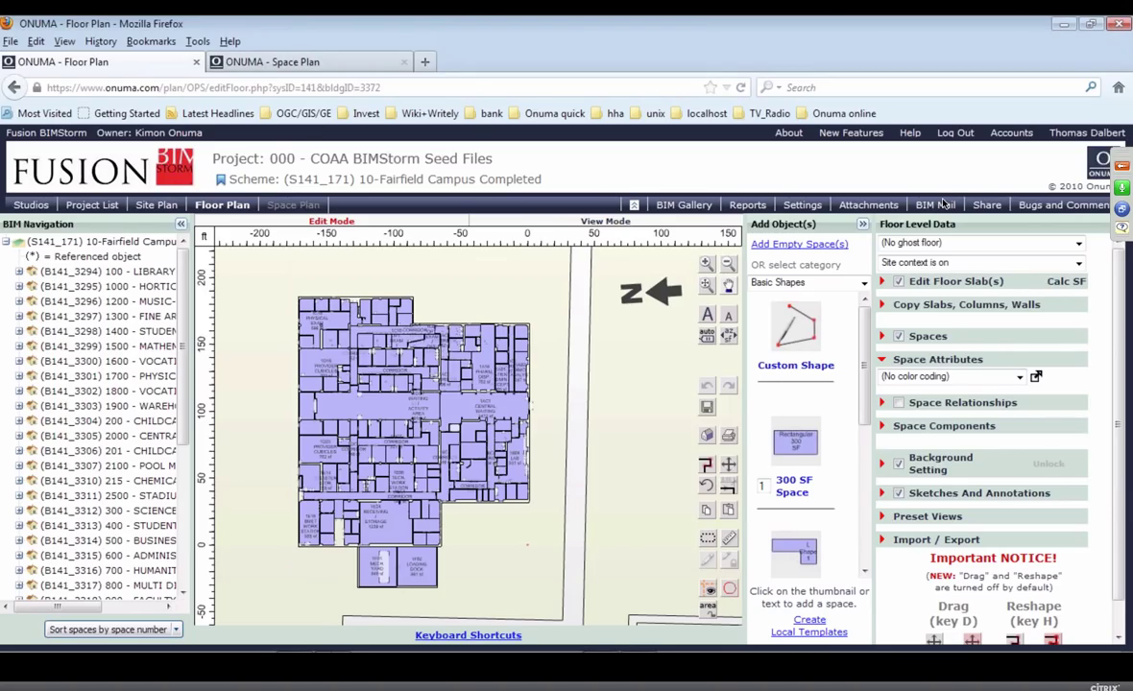
mouse_move(333, 641)
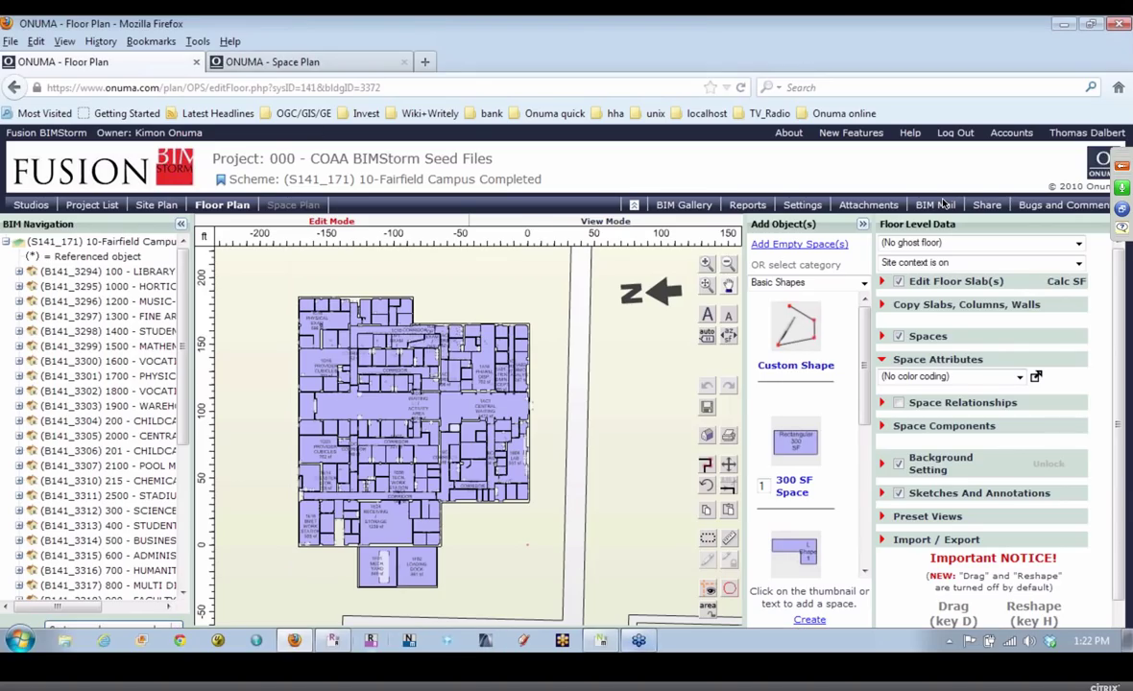
left_click(334, 641)
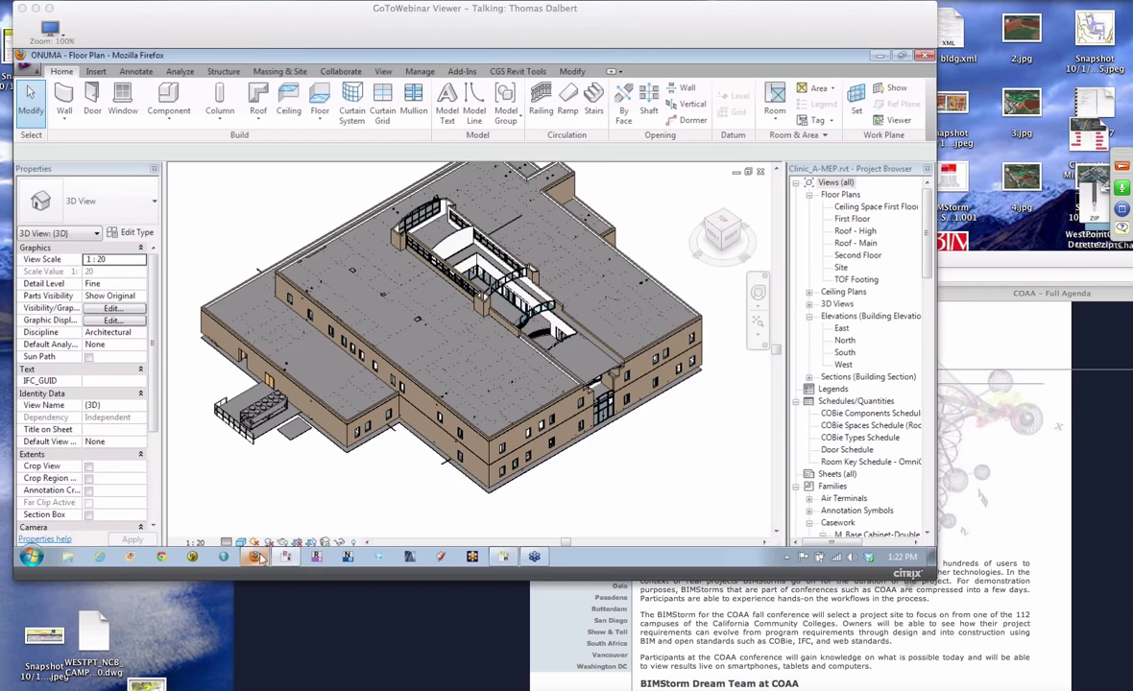
Step: List the Medical Dental Clinic attachments in Reports: Clinic_Navisworks.zip and Clinic_Revit.zip
left_click(257, 558)
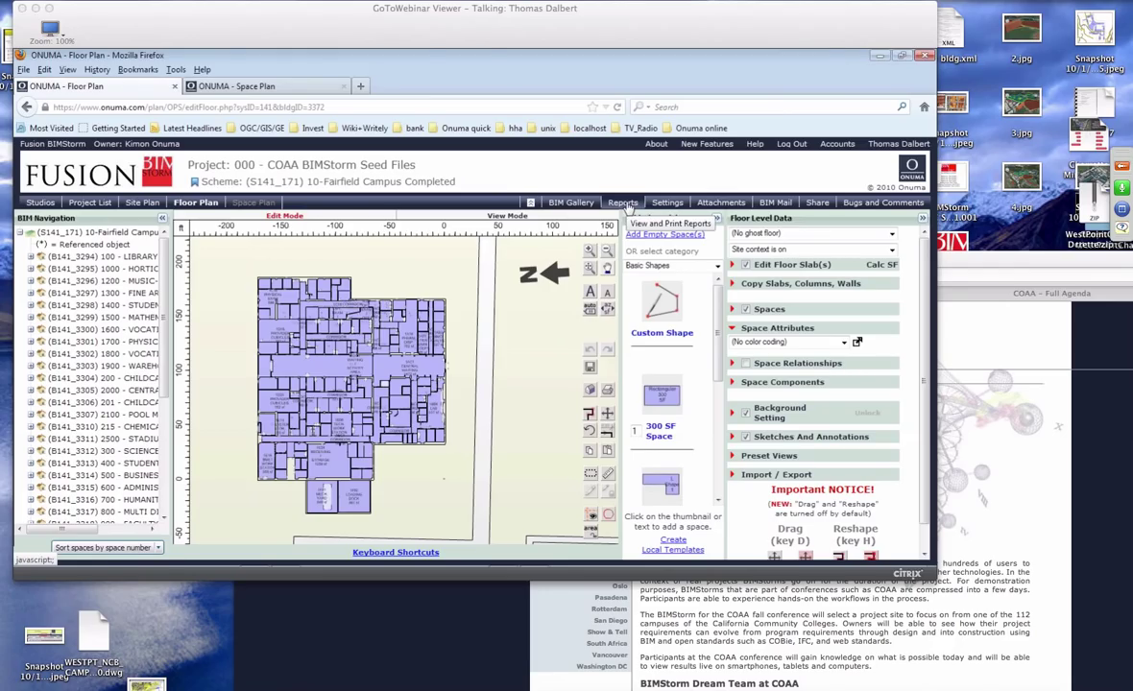
left_click(624, 204)
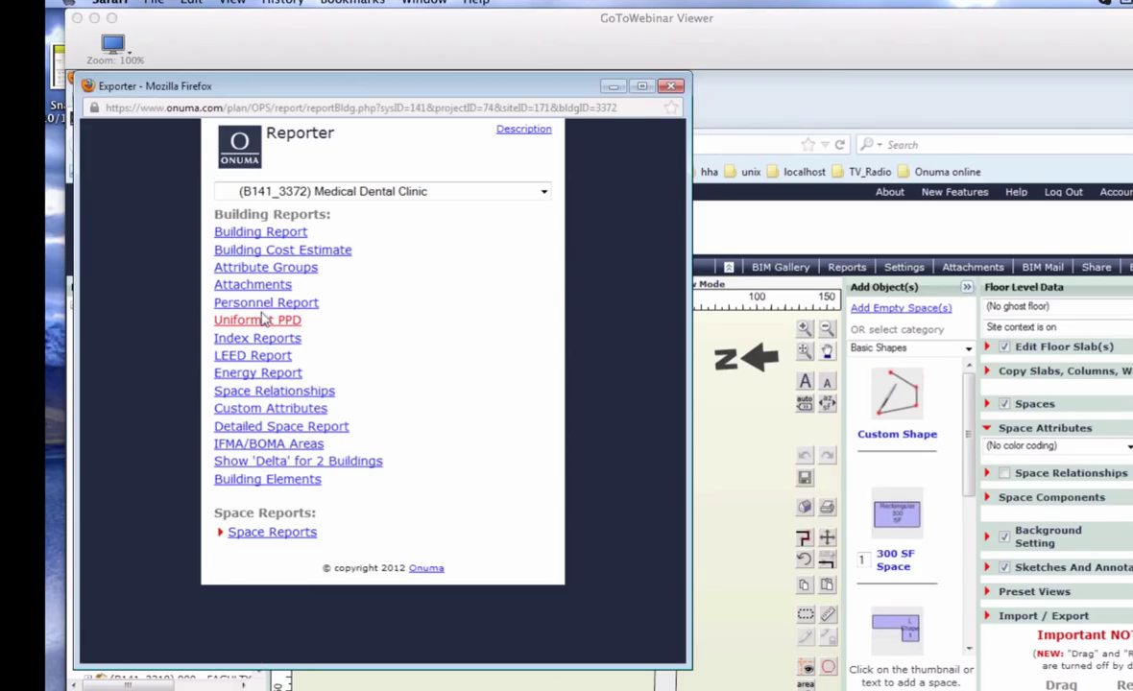
left_click(264, 288)
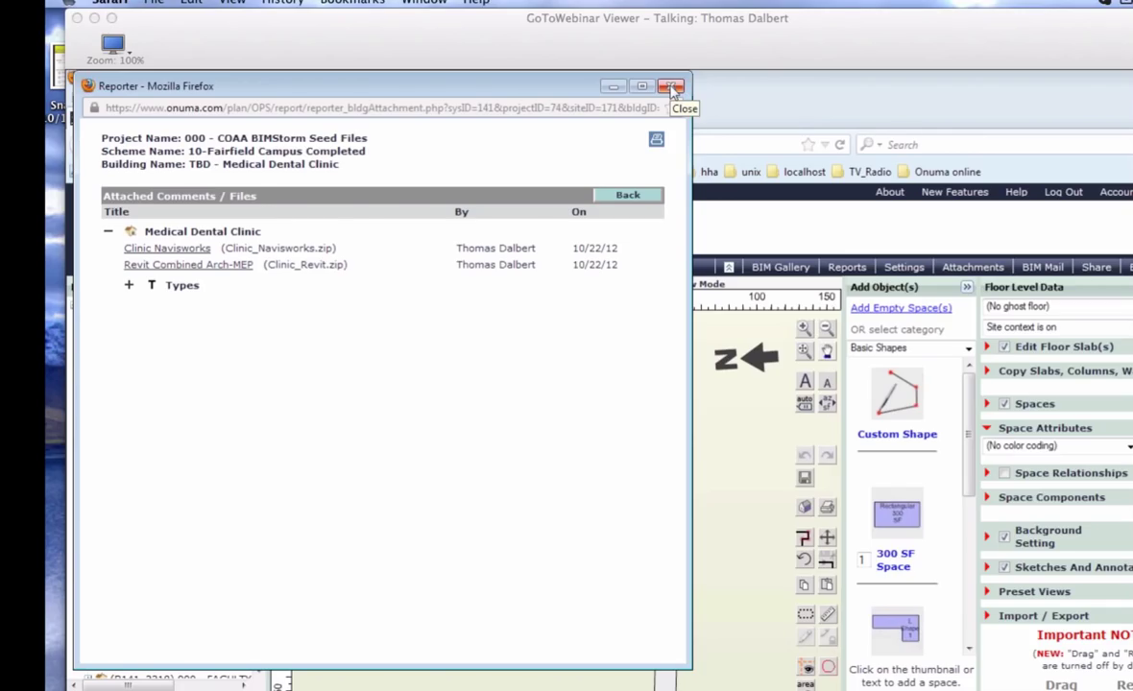
left_click(671, 87)
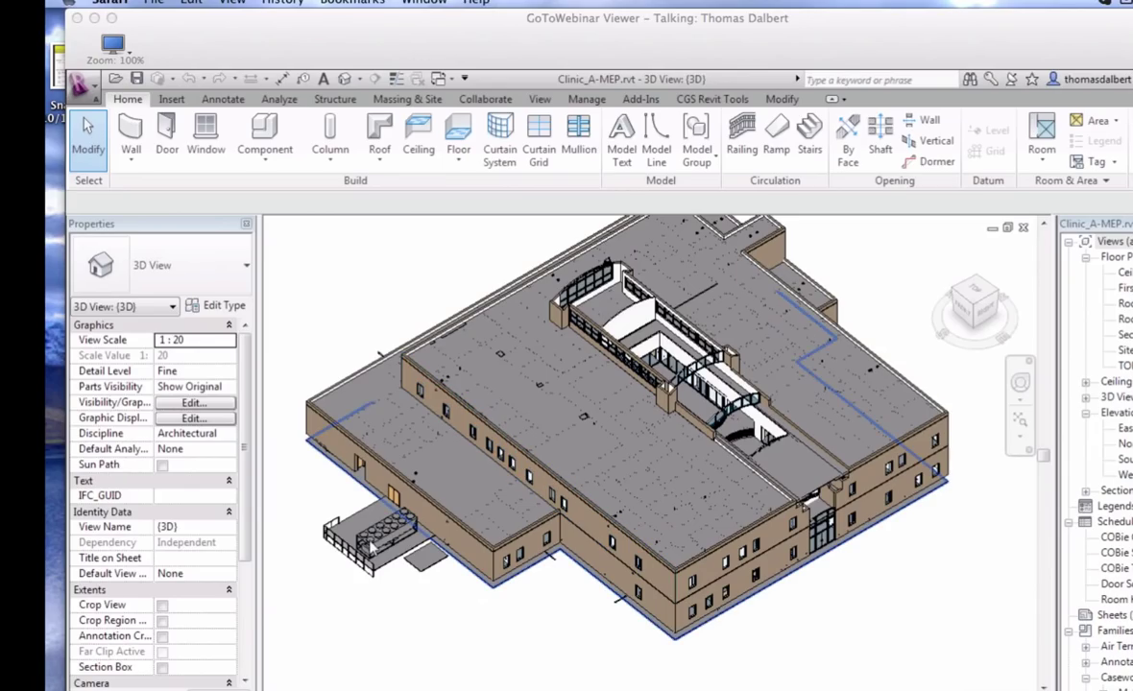
left_click(381, 547)
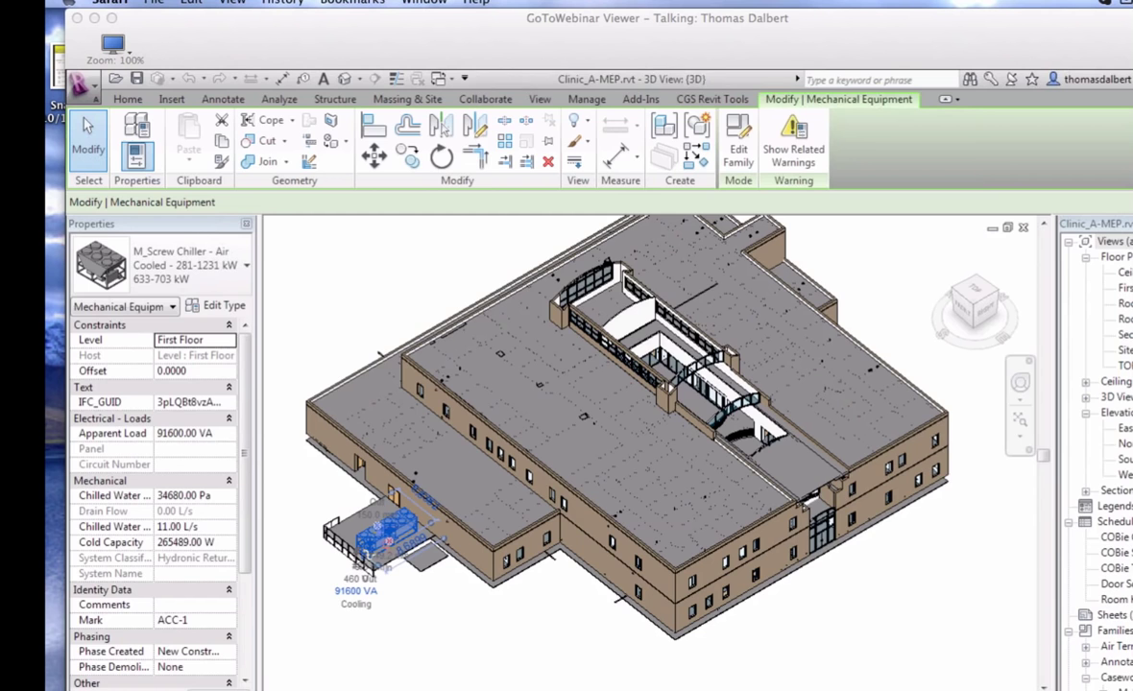
key("alt+Tab")
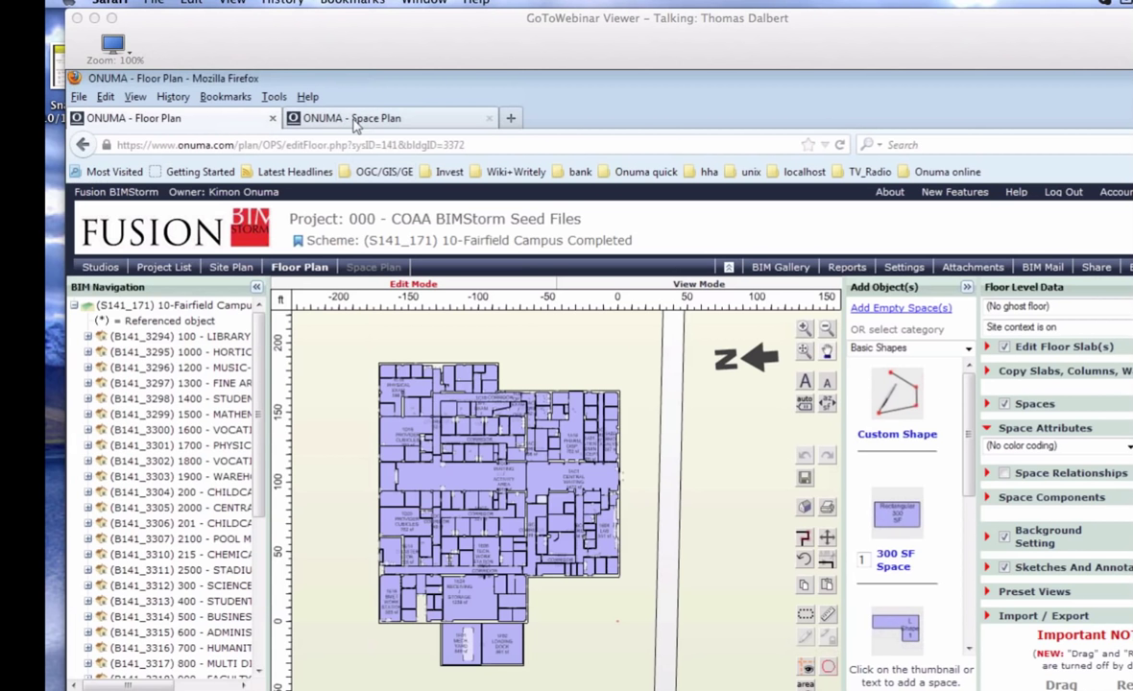
Step: On the Space Plan page, open Component Settings for chiller ACC-1
left_click(355, 120)
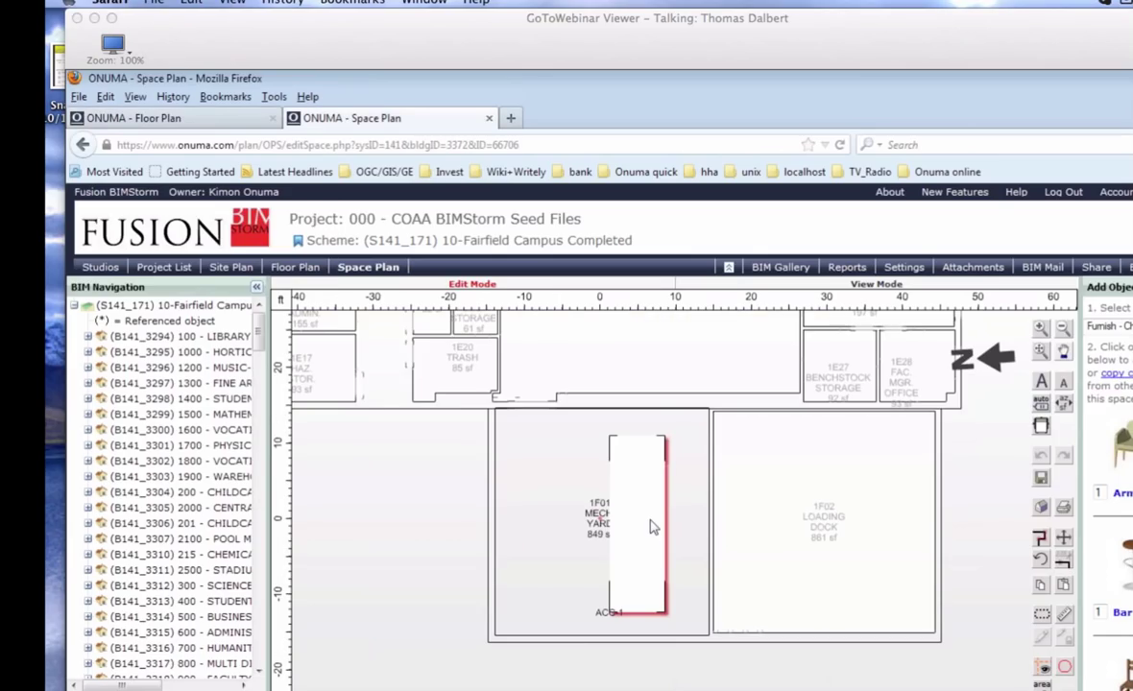
double_click(651, 526)
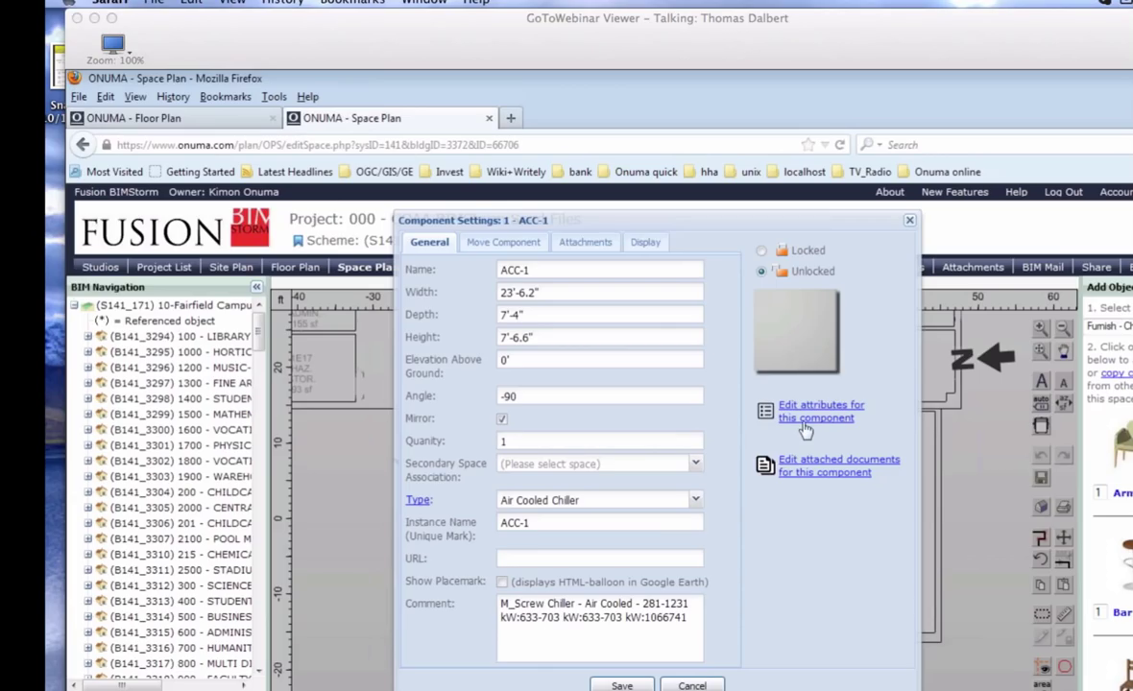
Step: Review the Air Cooled Chiller type attributes, noting NominalCapacity of 150 tons
left_click(419, 503)
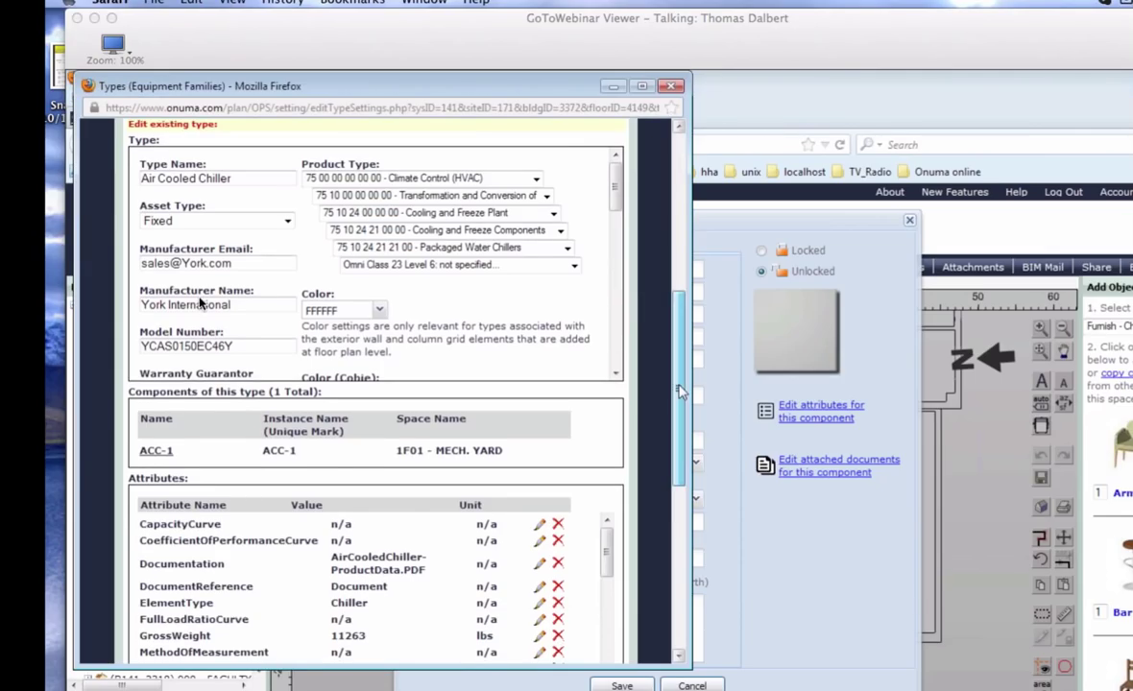
scroll(187, 281, "down", 3)
mouse_move(77, 48)
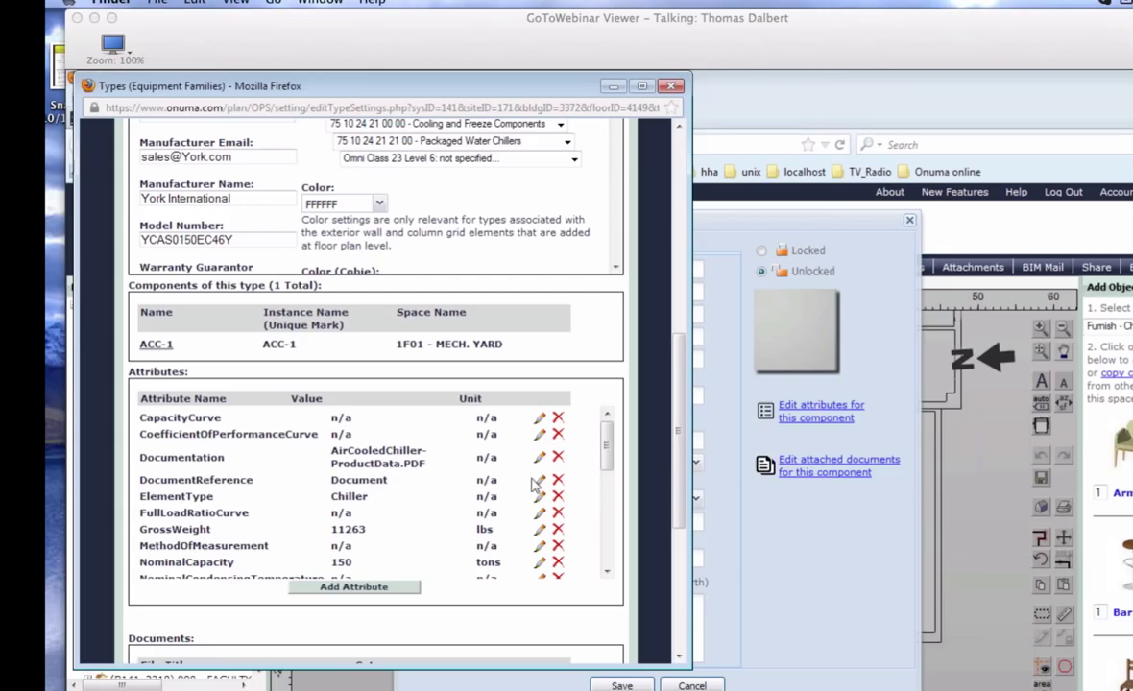
Step: Open the Air Cooled Chiller Product Data PDF from the type's Documents
left_click(379, 457)
left_click_drag(605, 444, 607, 524)
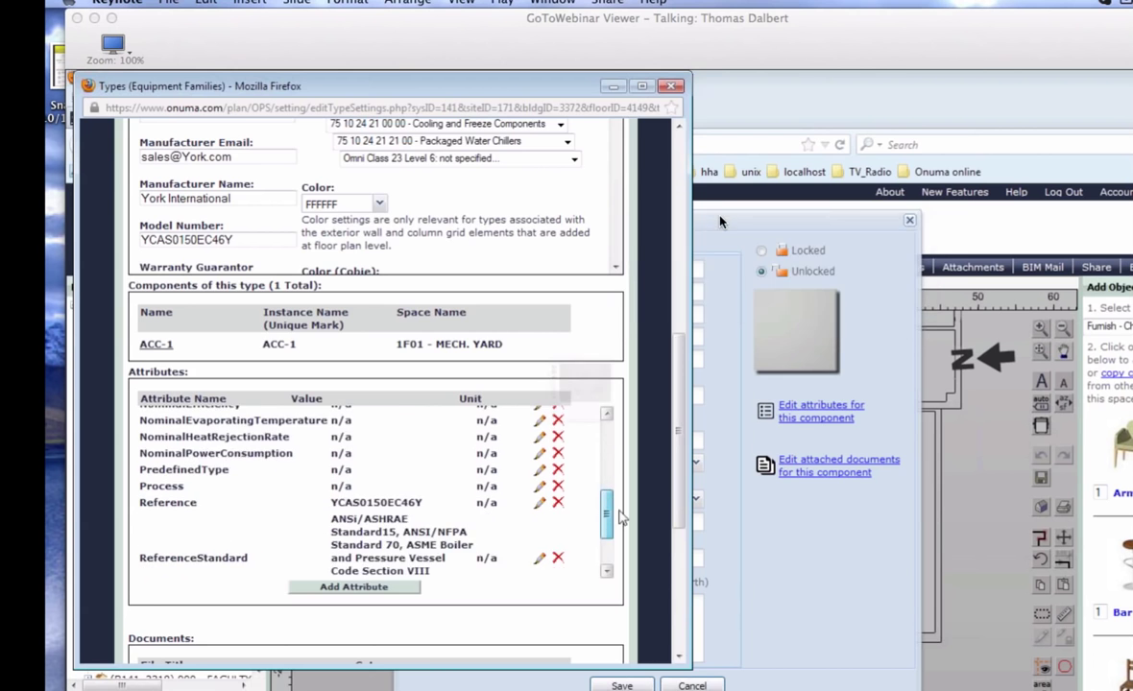
key("super+h")
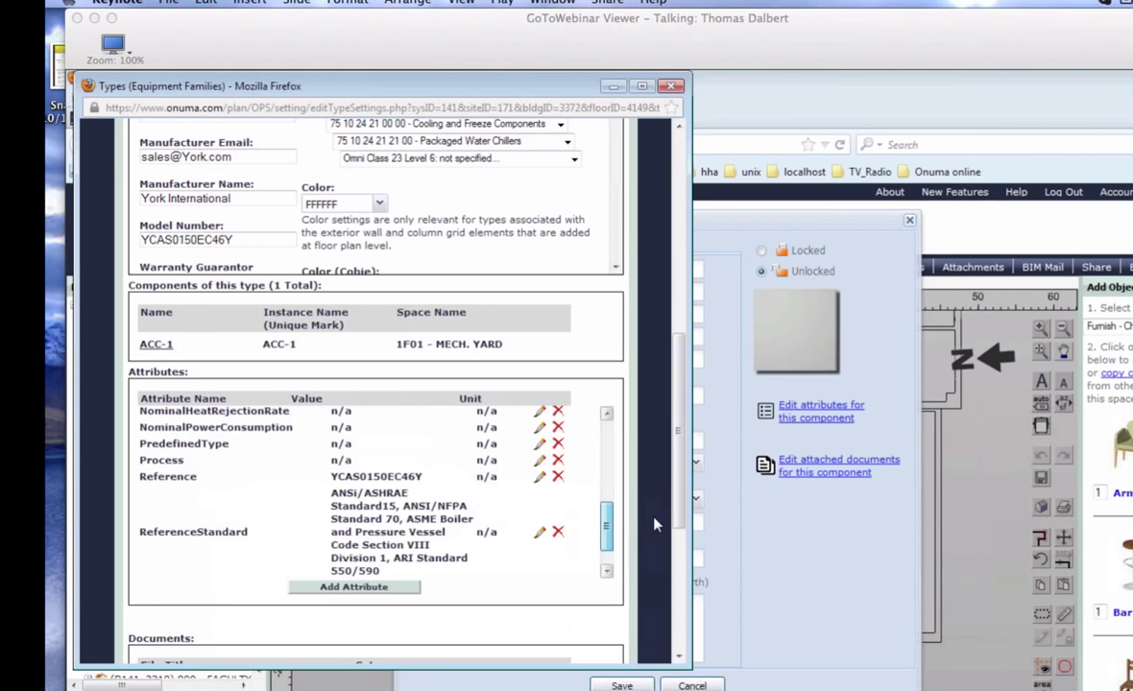
left_click_drag(602, 476, 604, 440)
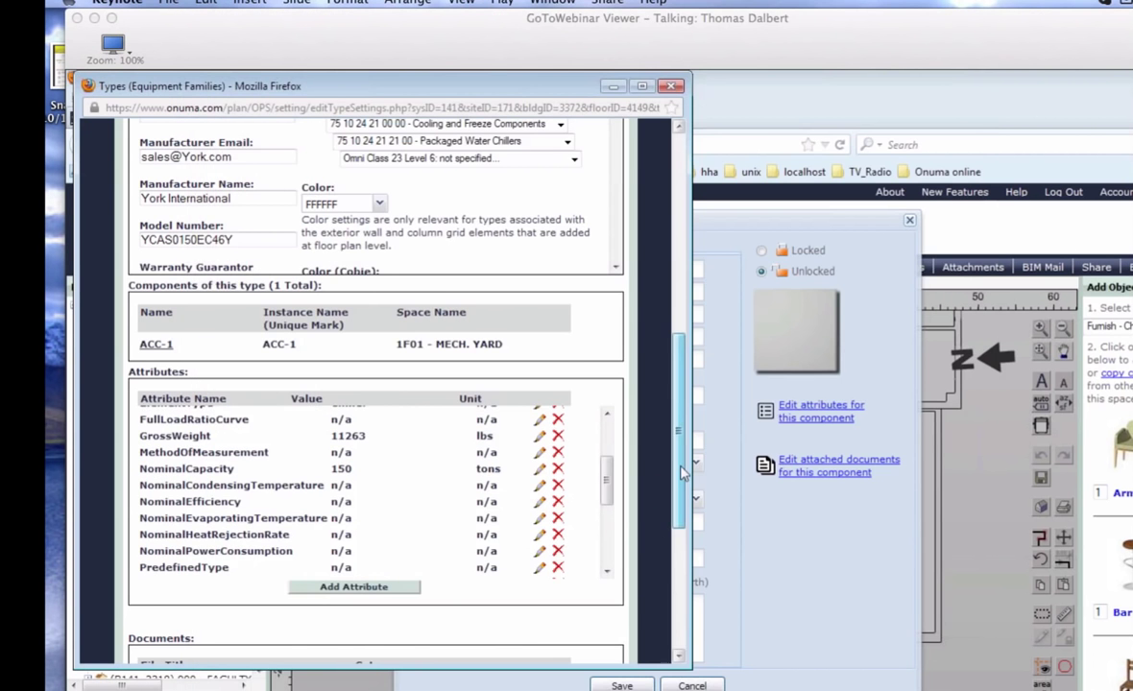
scroll(663, 490, "down", 5)
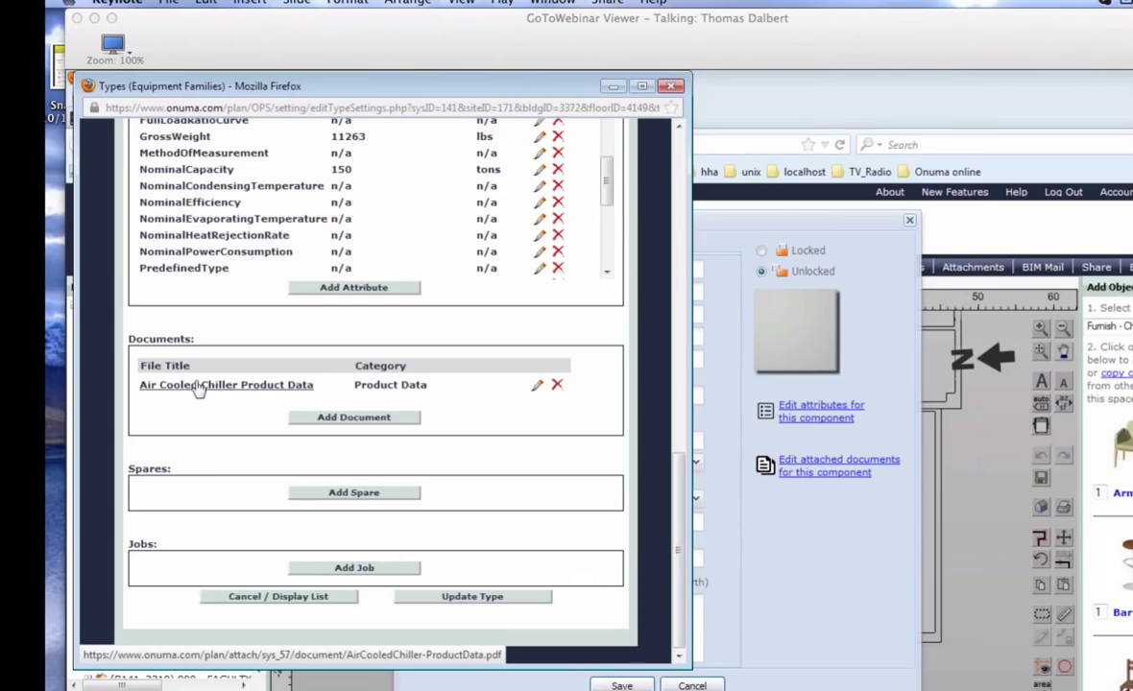
left_click(197, 385)
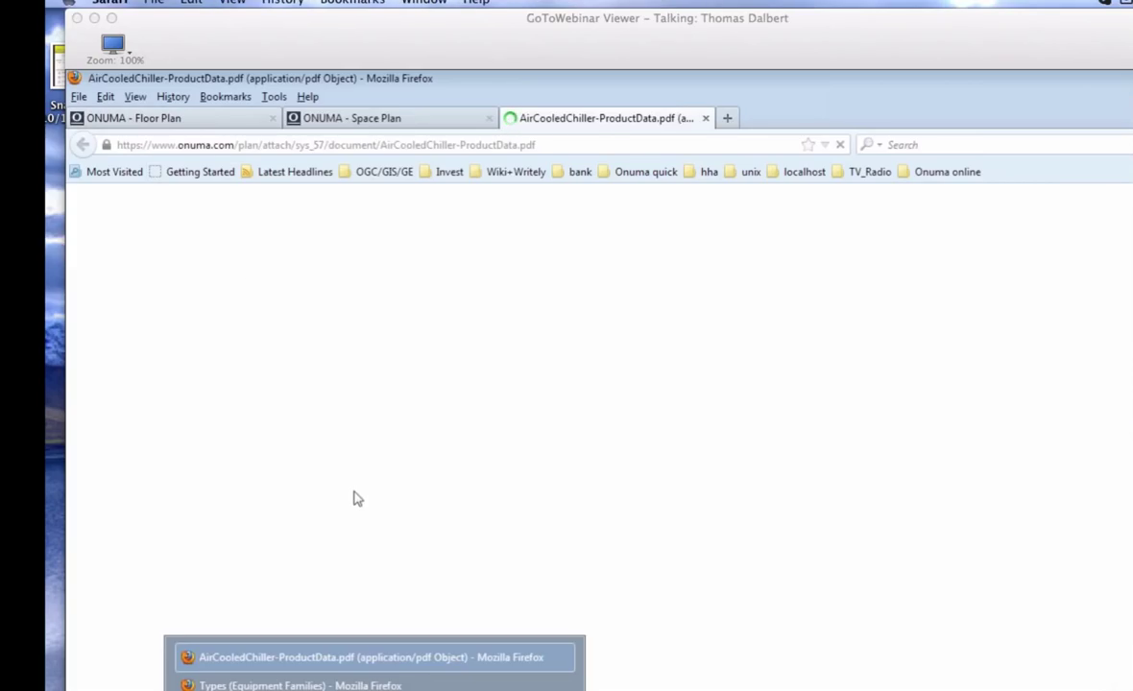
left_click(217, 119)
Step: Recheck the chiller type's 150-ton capacity, then close the Types and ACC-1 settings windows
left_click(352, 118)
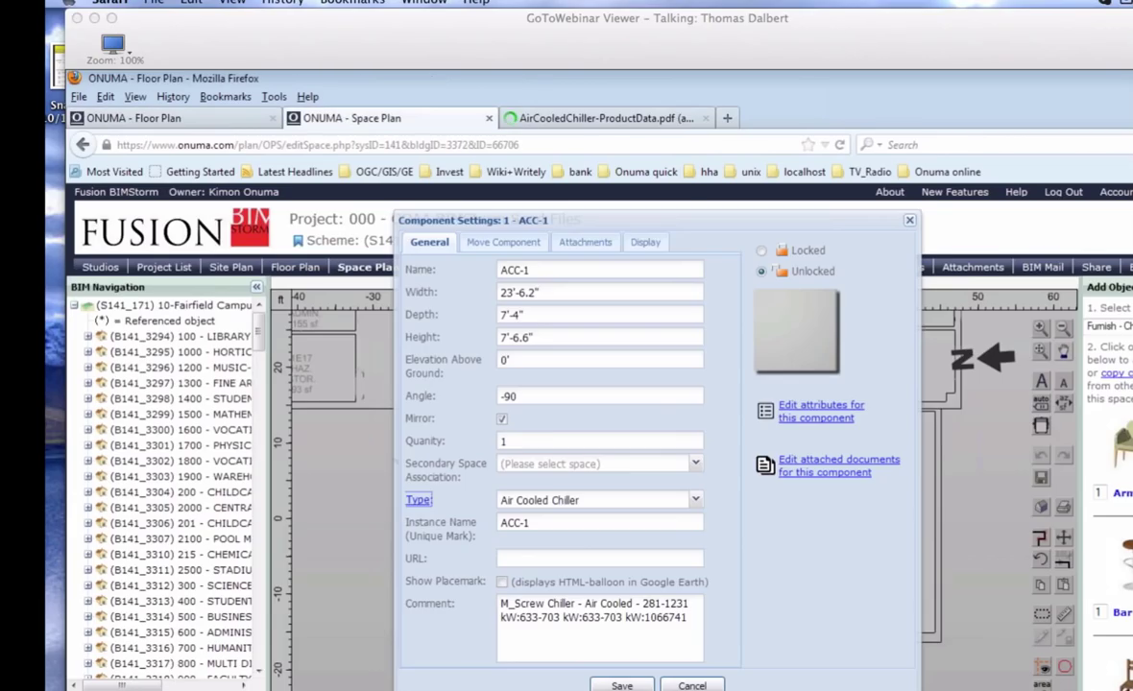
left_click(420, 502)
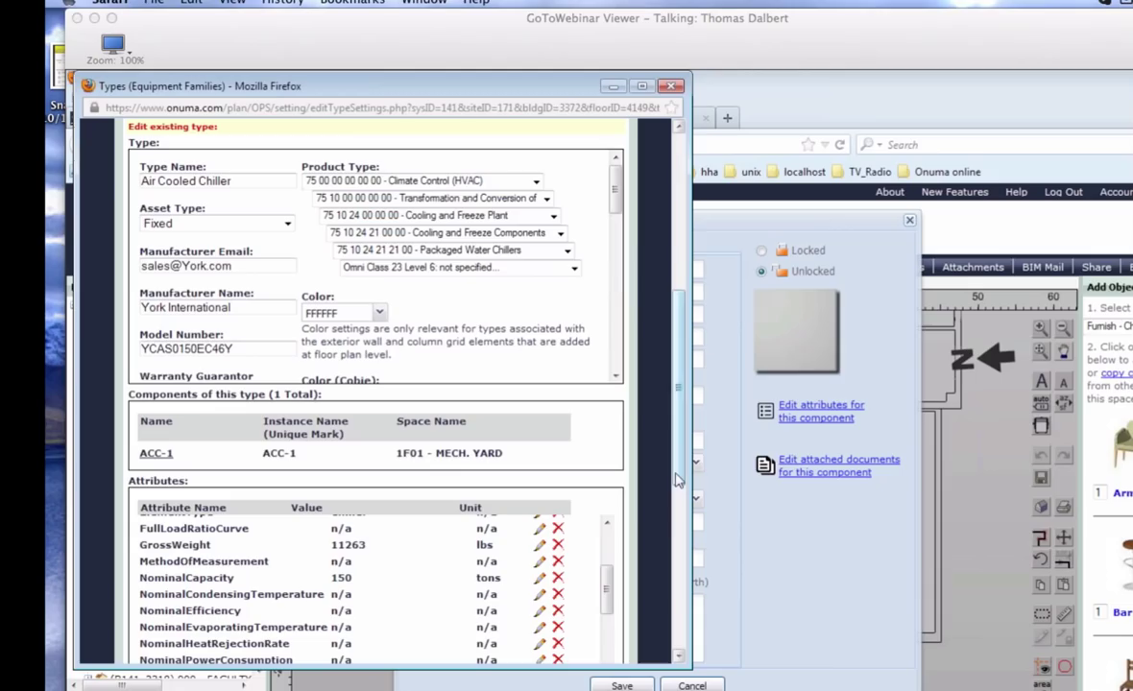
scroll(678, 472, "down", 3)
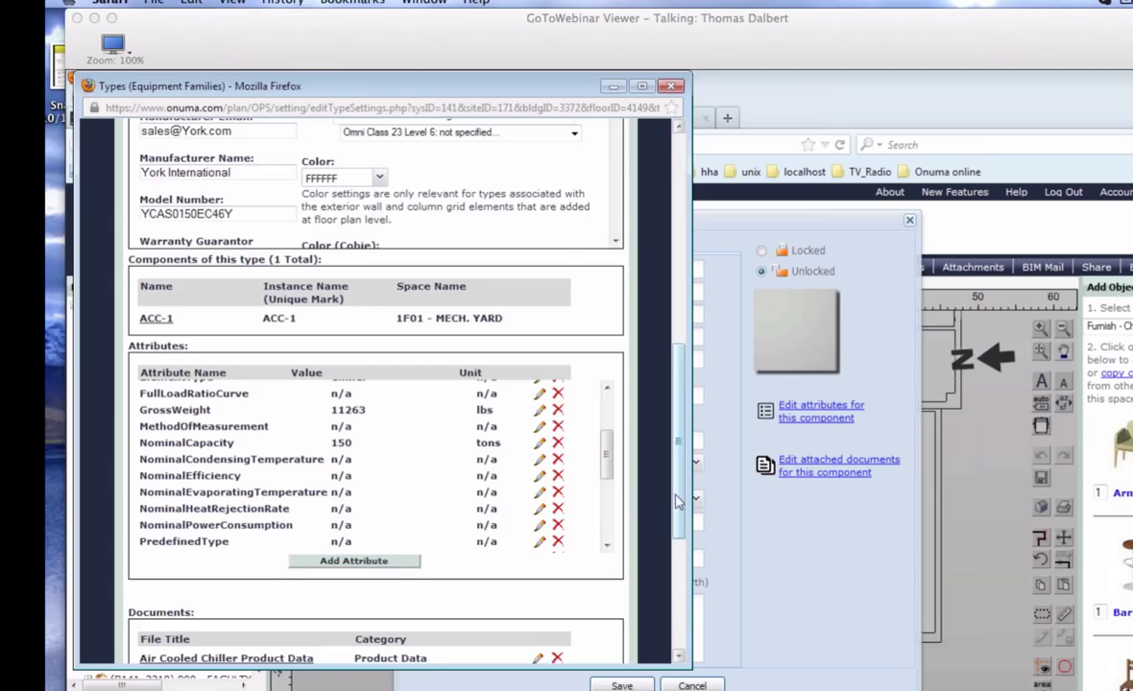
scroll(363, 504, "down", 5)
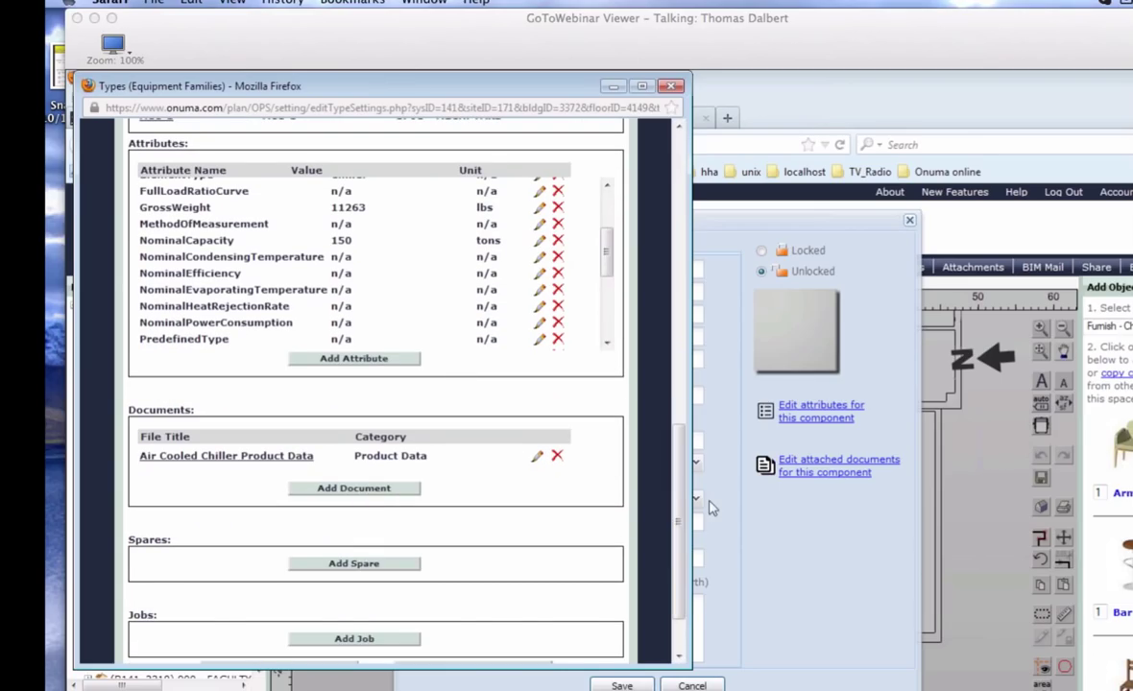
left_click_drag(677, 506, 675, 119)
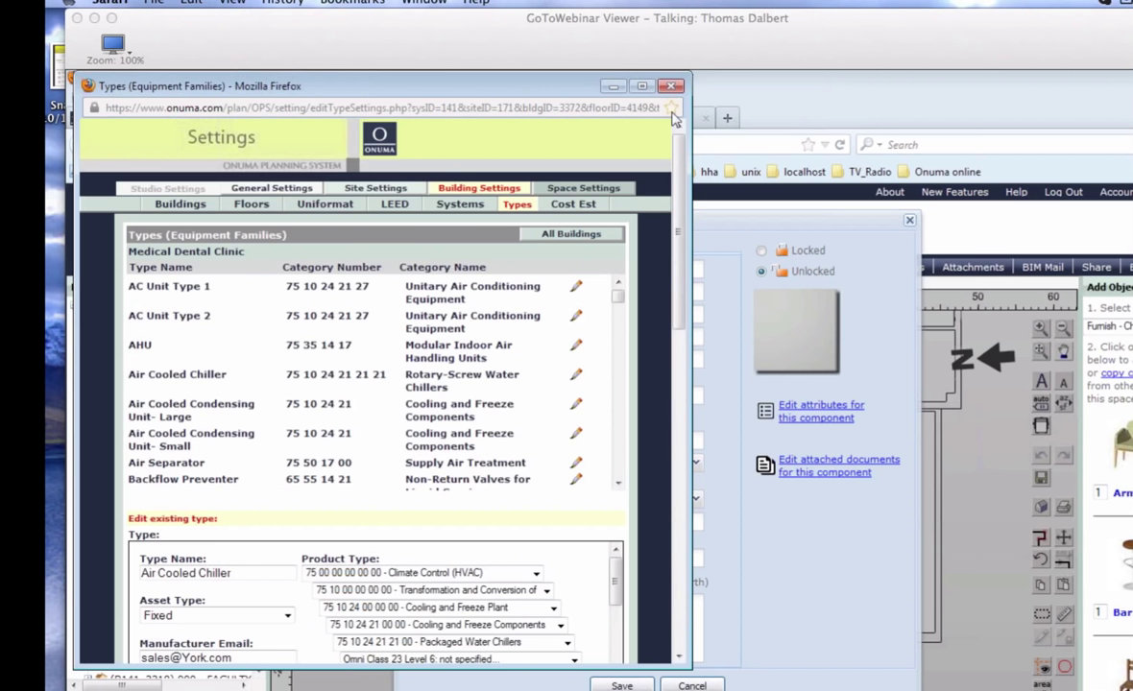
left_click(671, 85)
left_click(623, 686)
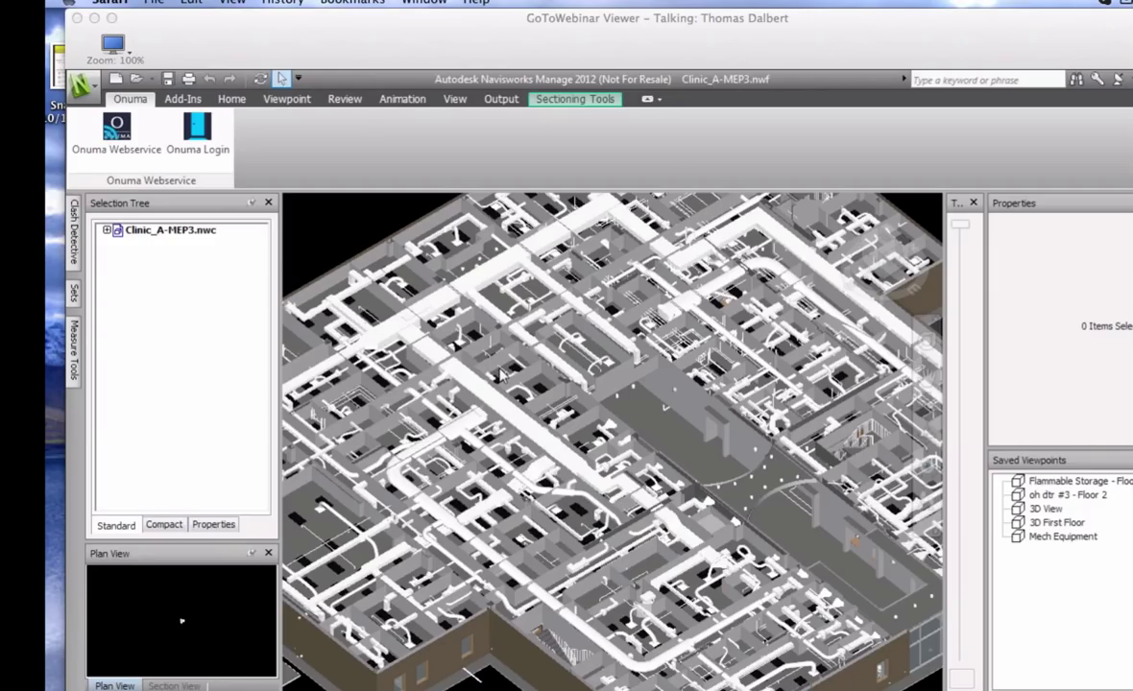
Step: Browse the 3D First Floor and Mech Equipment views, inspect a door, then open oh dtr #3 - Floor 2
scroll(501, 377, "up", 2)
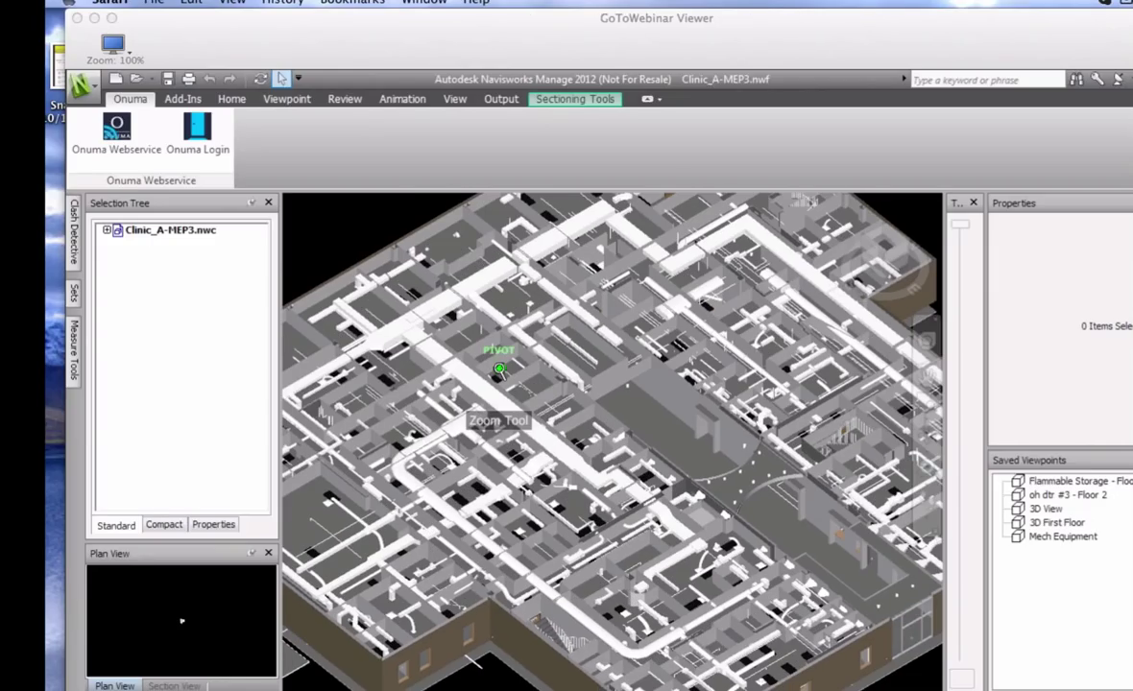
left_click(1051, 527)
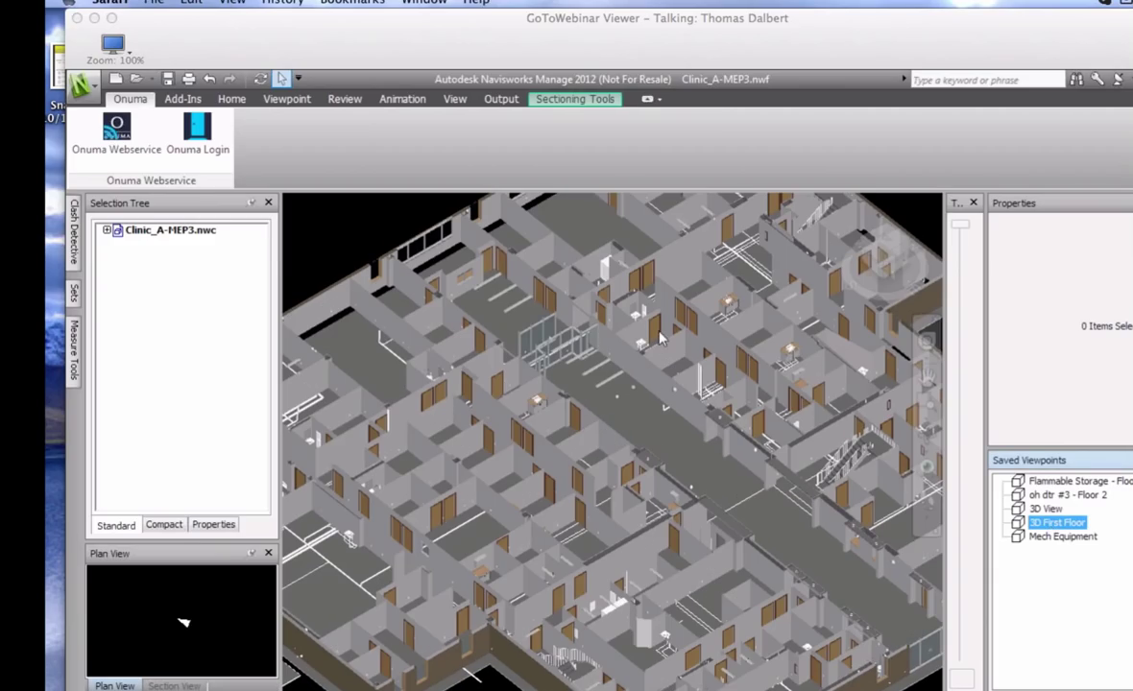
left_click(573, 420)
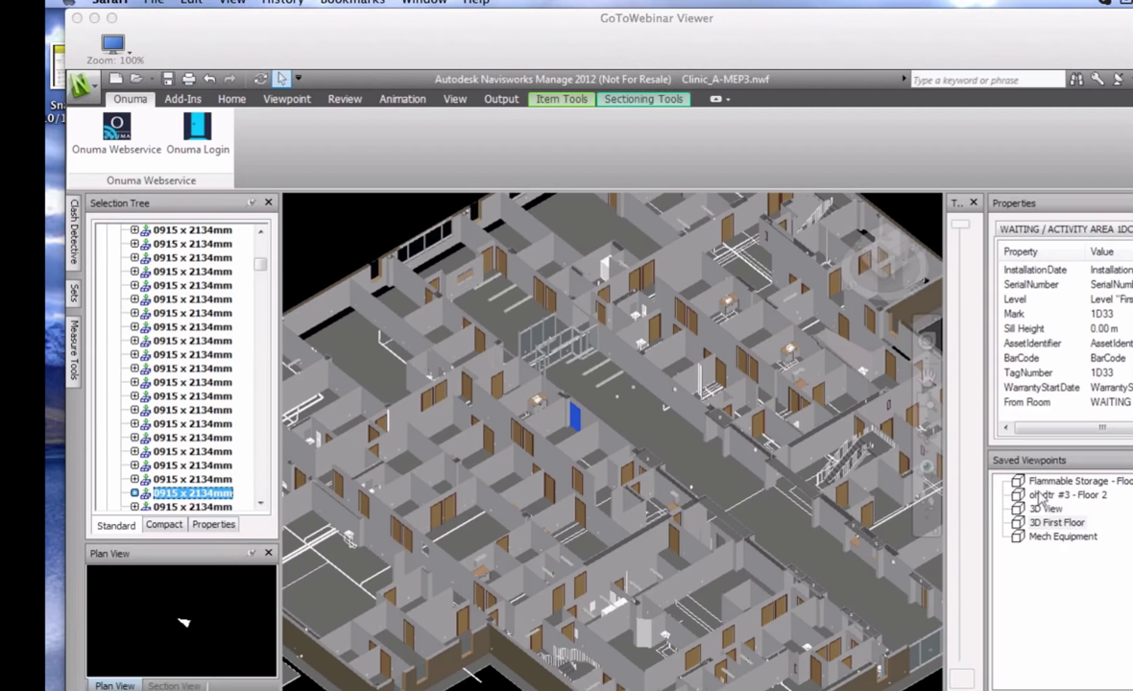
left_click(1049, 536)
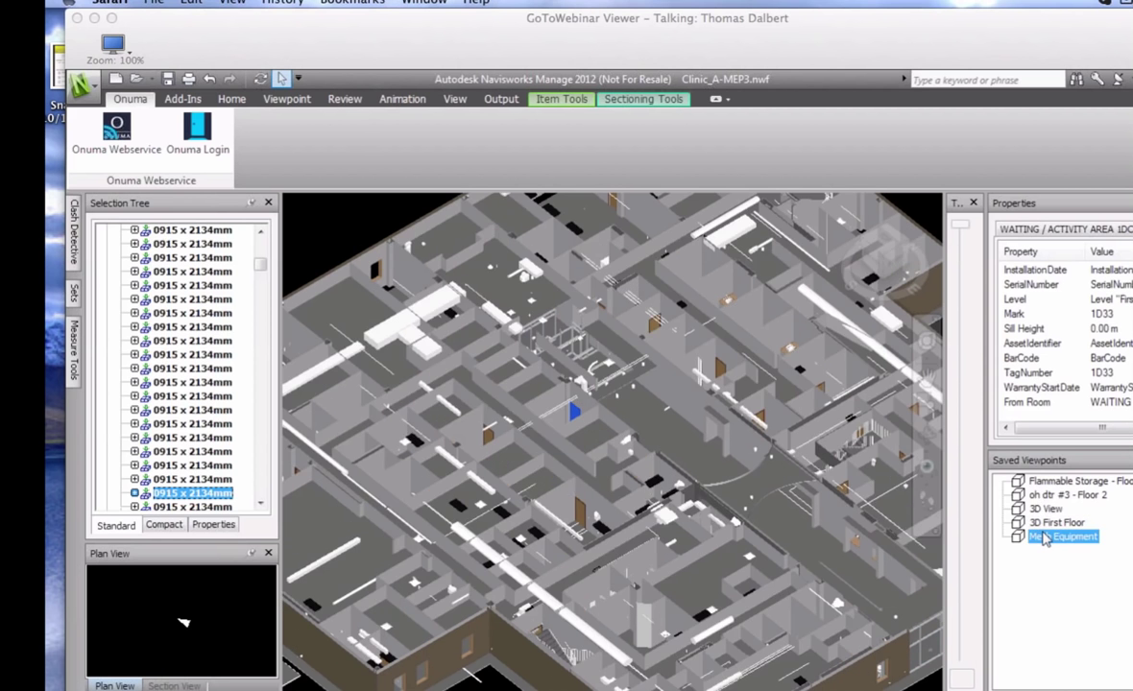
left_click(1050, 495)
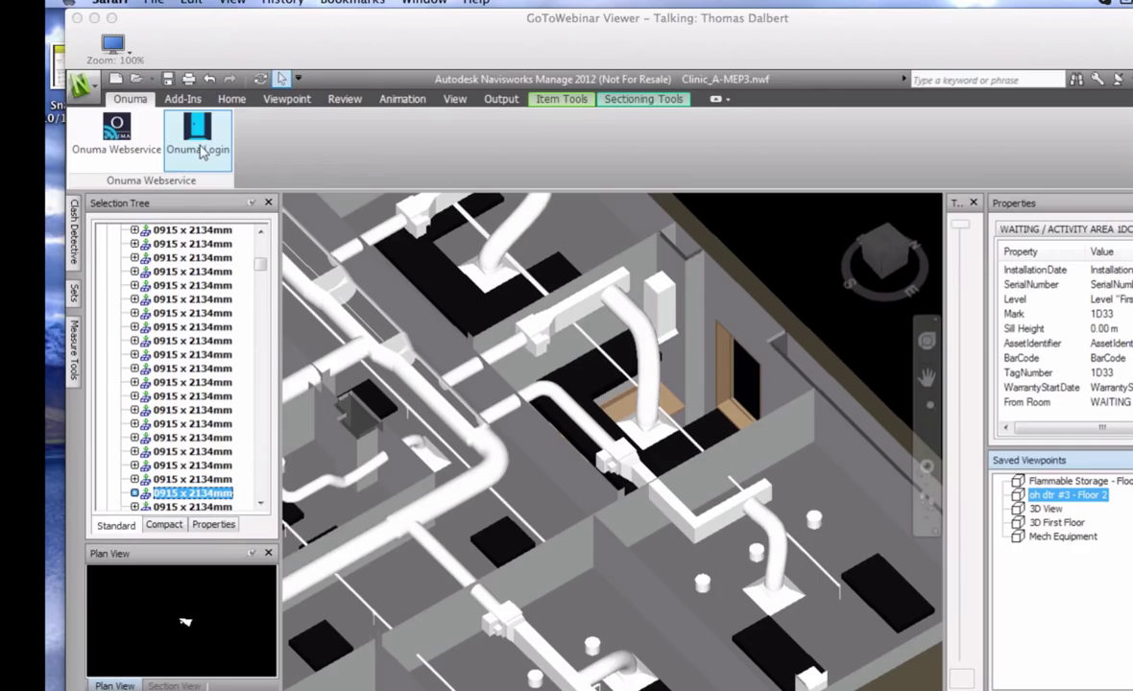
Step: Open the Onuma Login dialog and widen the tree to read Medical Dental Clinic (B141_3372)
left_click(199, 151)
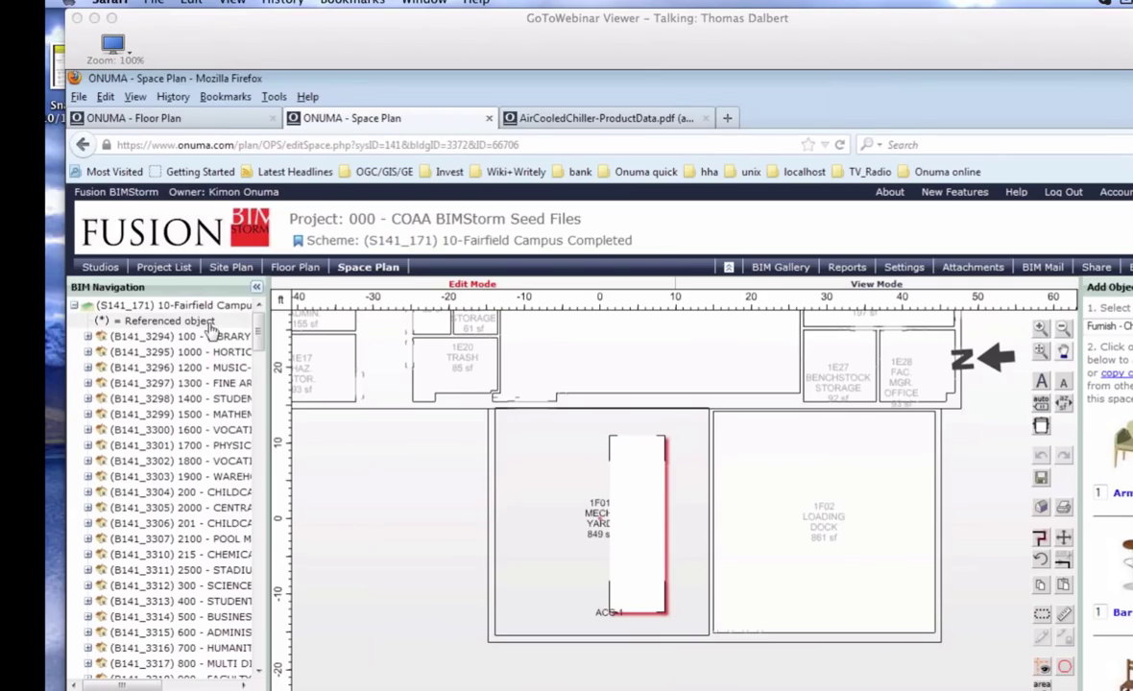
scroll(267, 380, "down", 15)
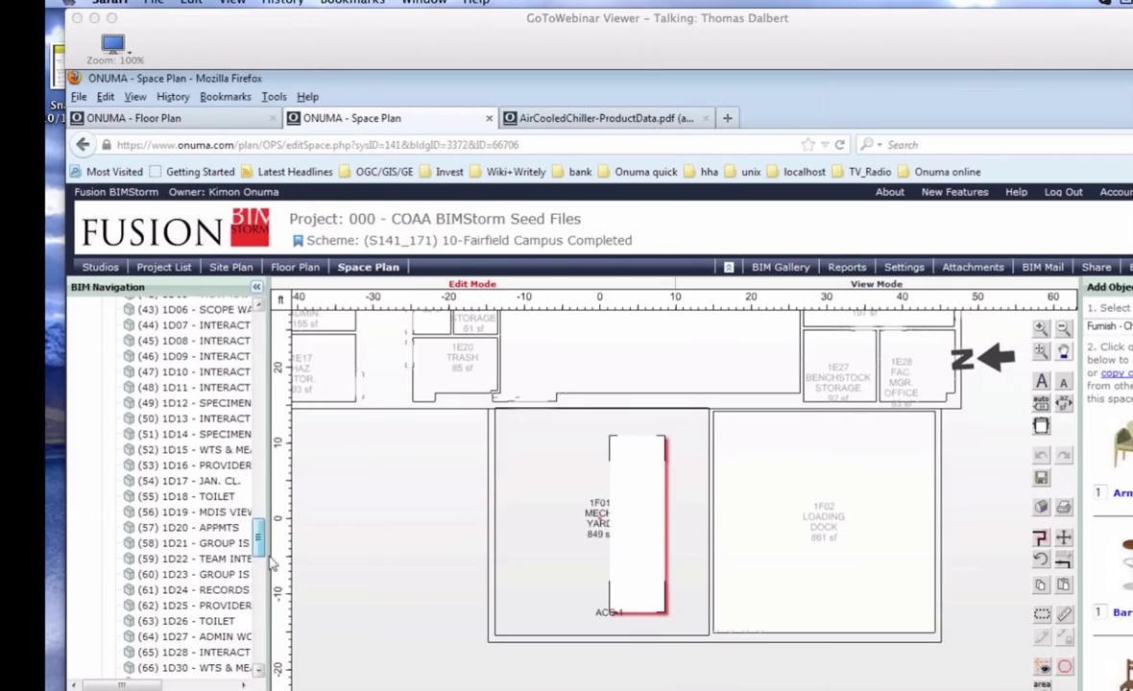
scroll(269, 384, "up", 15)
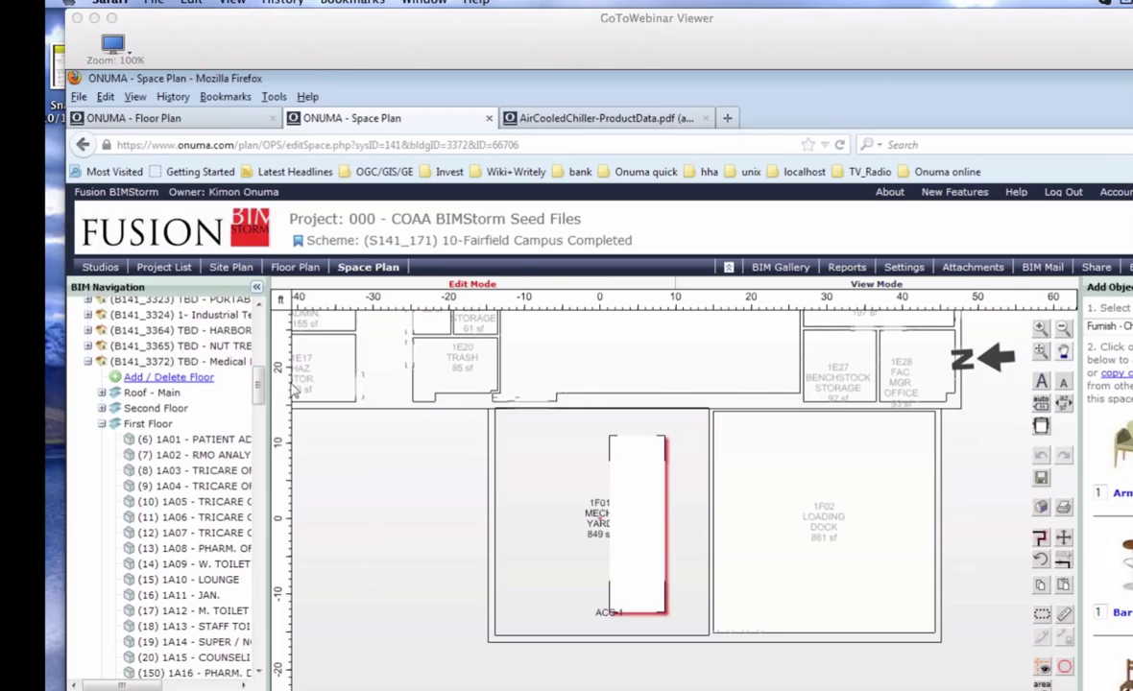
left_click_drag(336, 401, 346, 401)
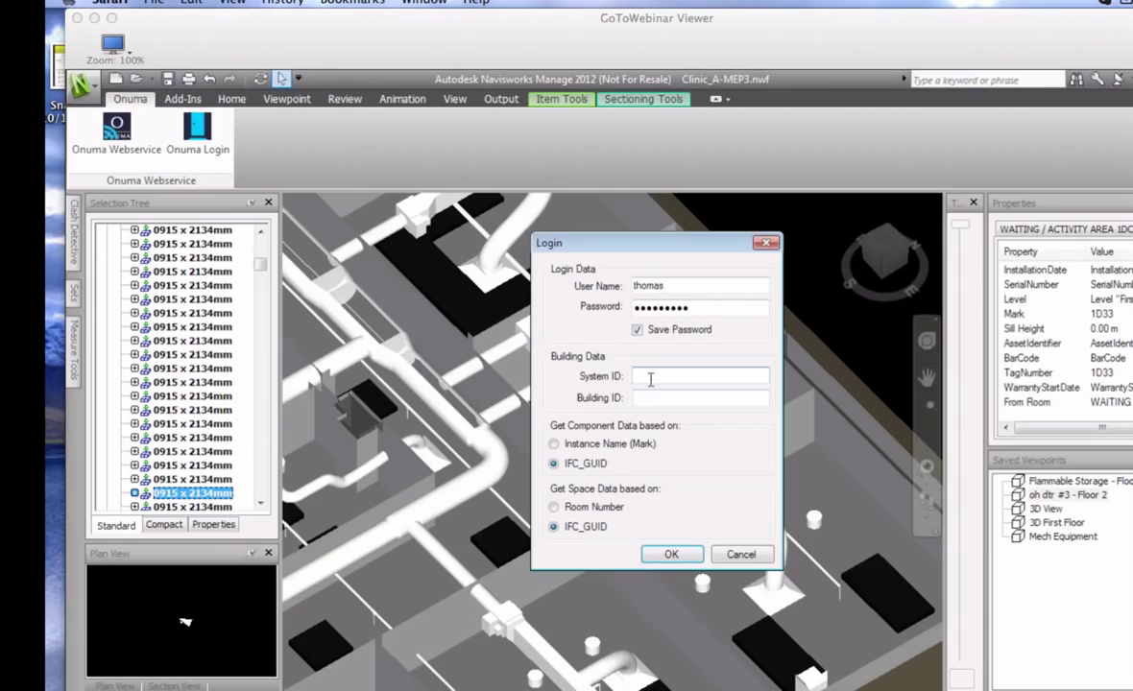
Step: Log in to Onuma with System ID 141 and Building ID 3372
left_click(650, 379)
type("141")
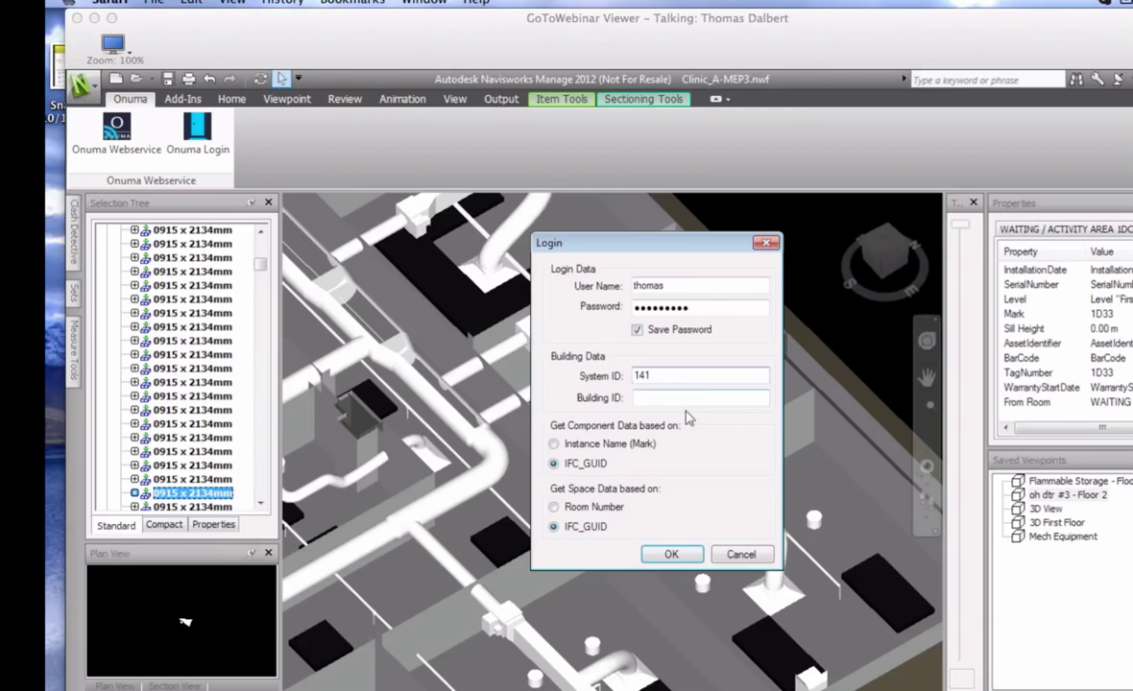
left_click(683, 398)
type("337")
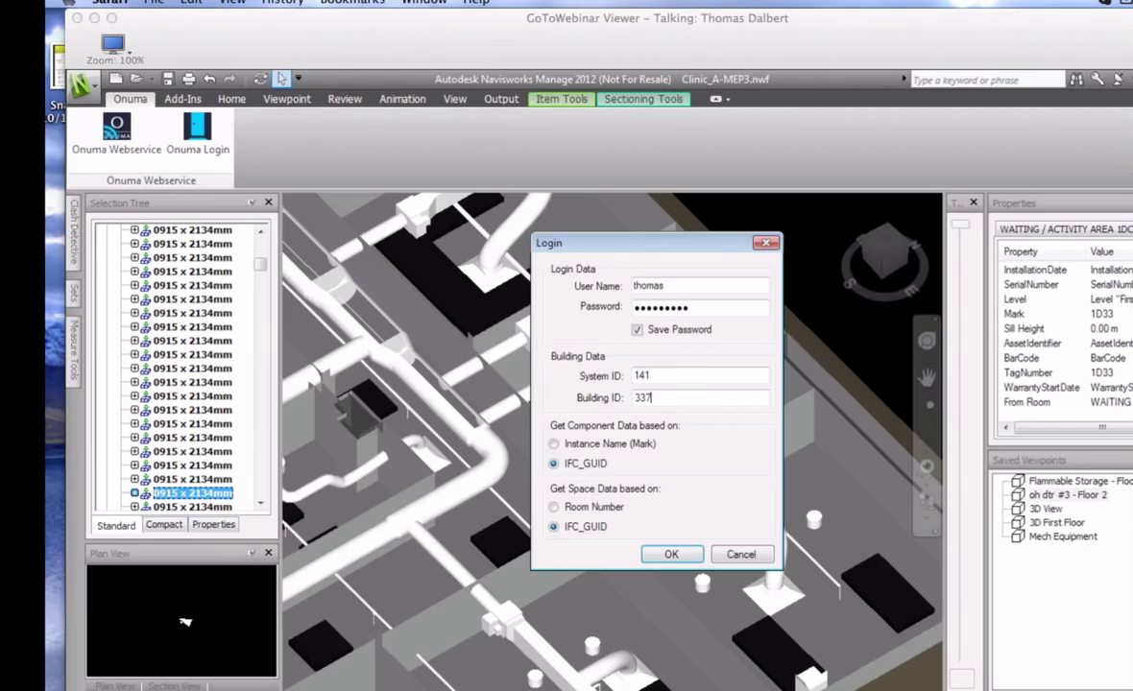
type("2")
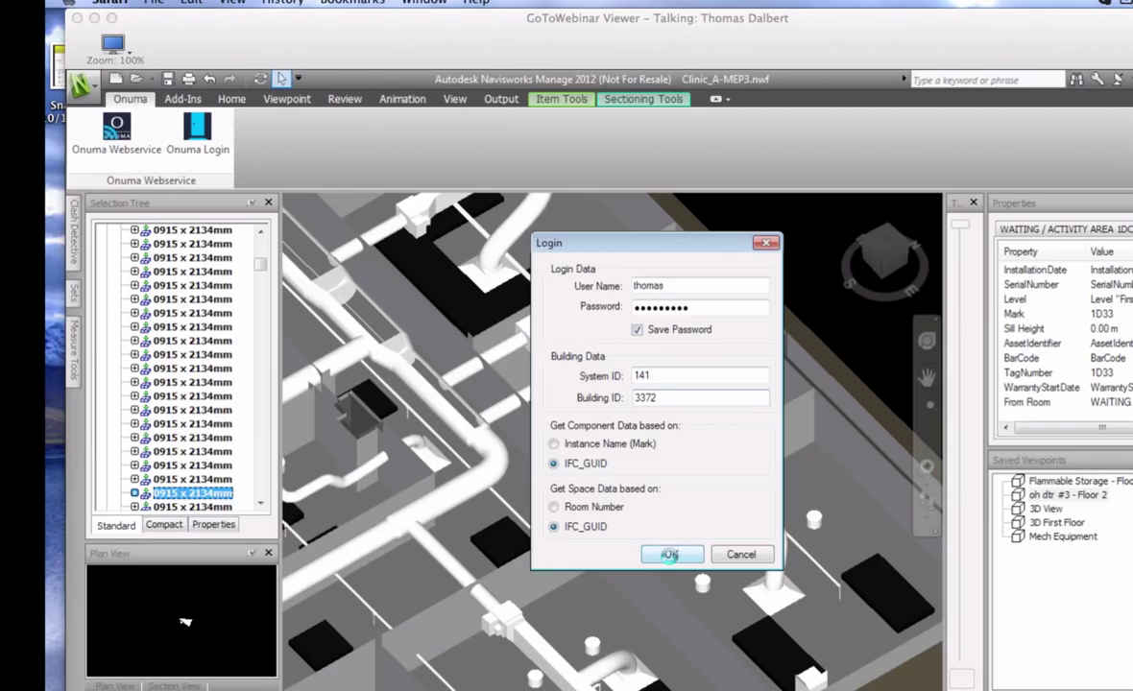
left_click(669, 555)
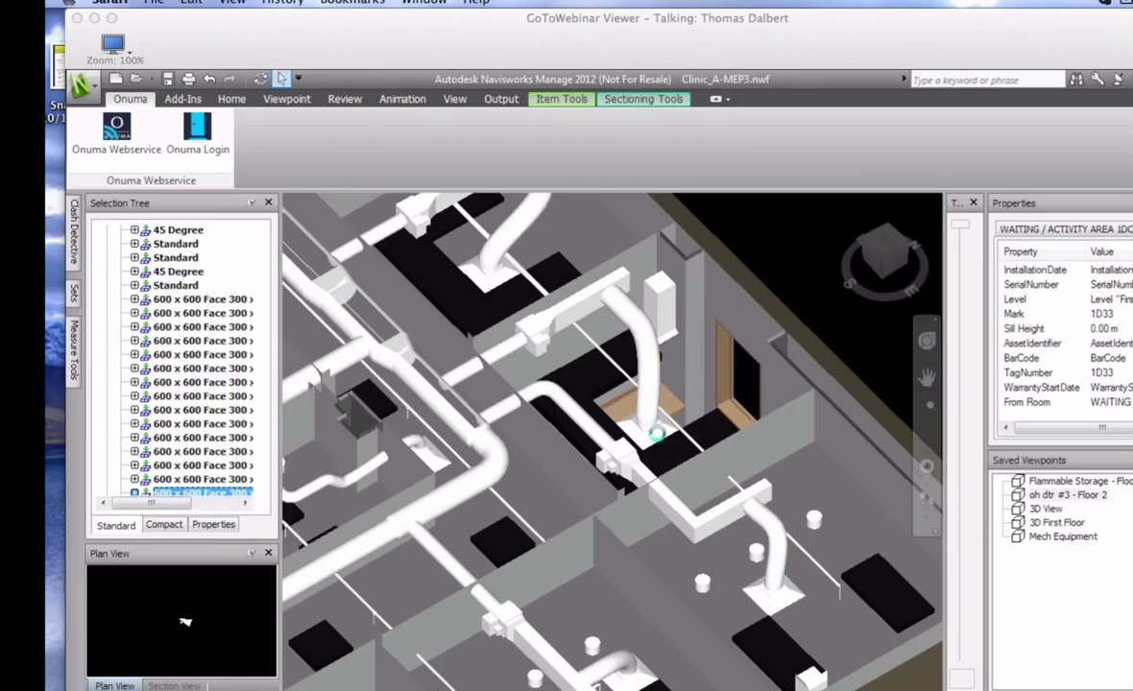
Step: Show the live Onuma XML data for Supply Diffuser 600 Face- 177
left_click(648, 389)
left_click(117, 139)
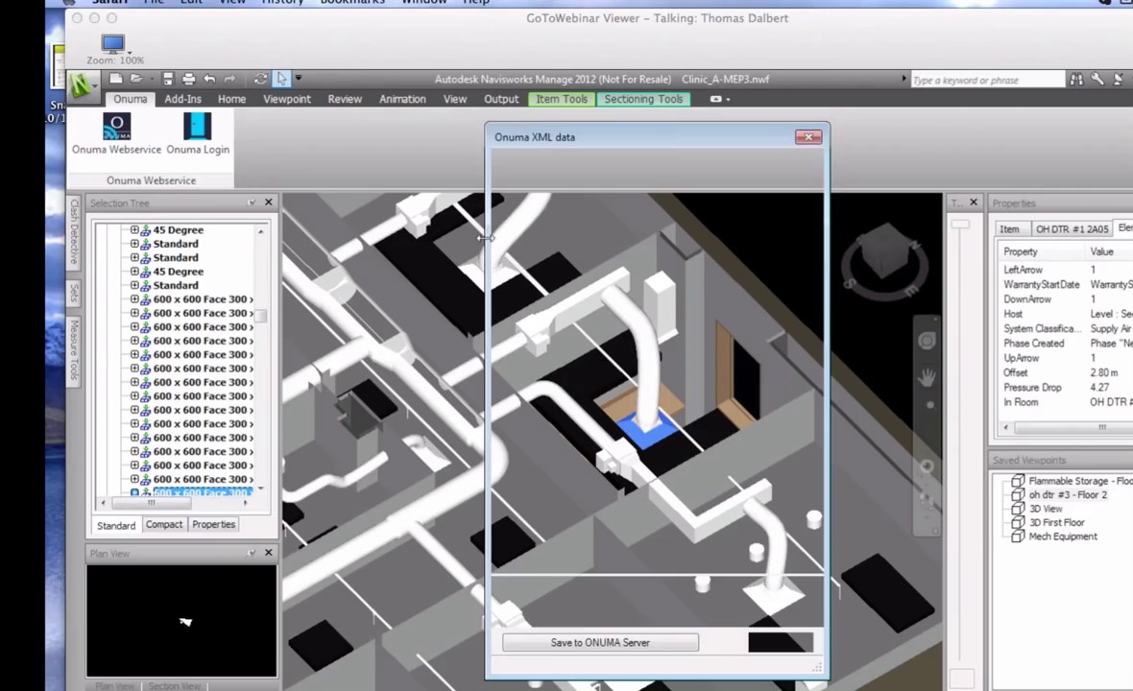
scroll(815, 381, "down", 1)
scroll(815, 381, "down", 2)
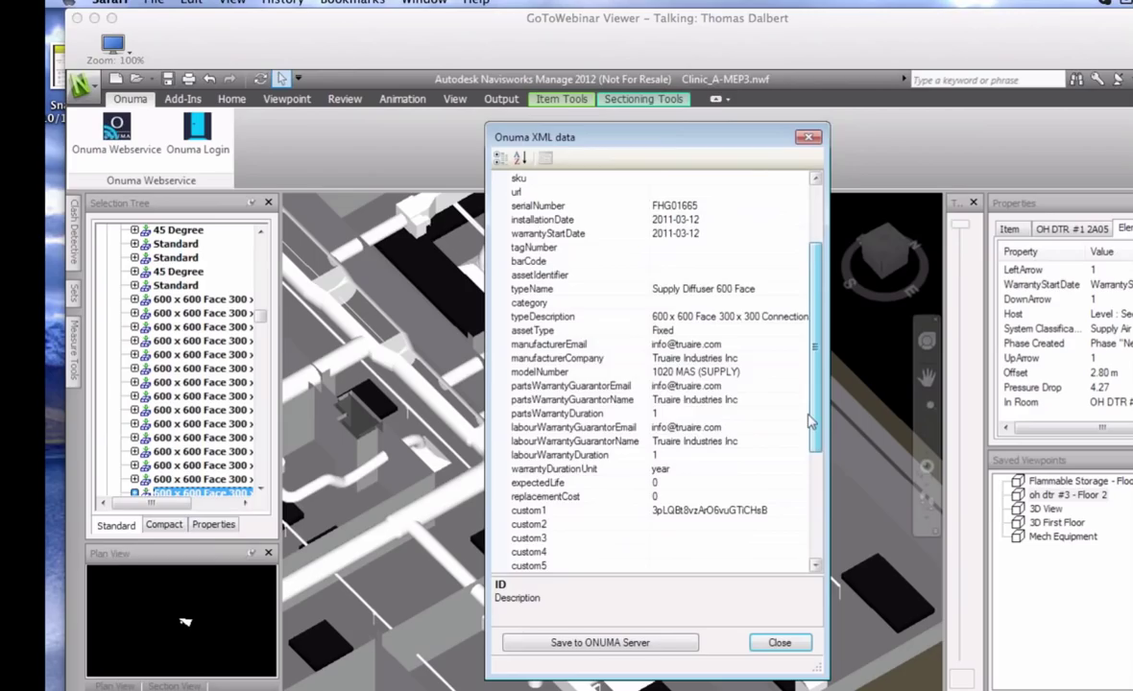
scroll(814, 381, "up", 3)
scroll(816, 381, "down", 1)
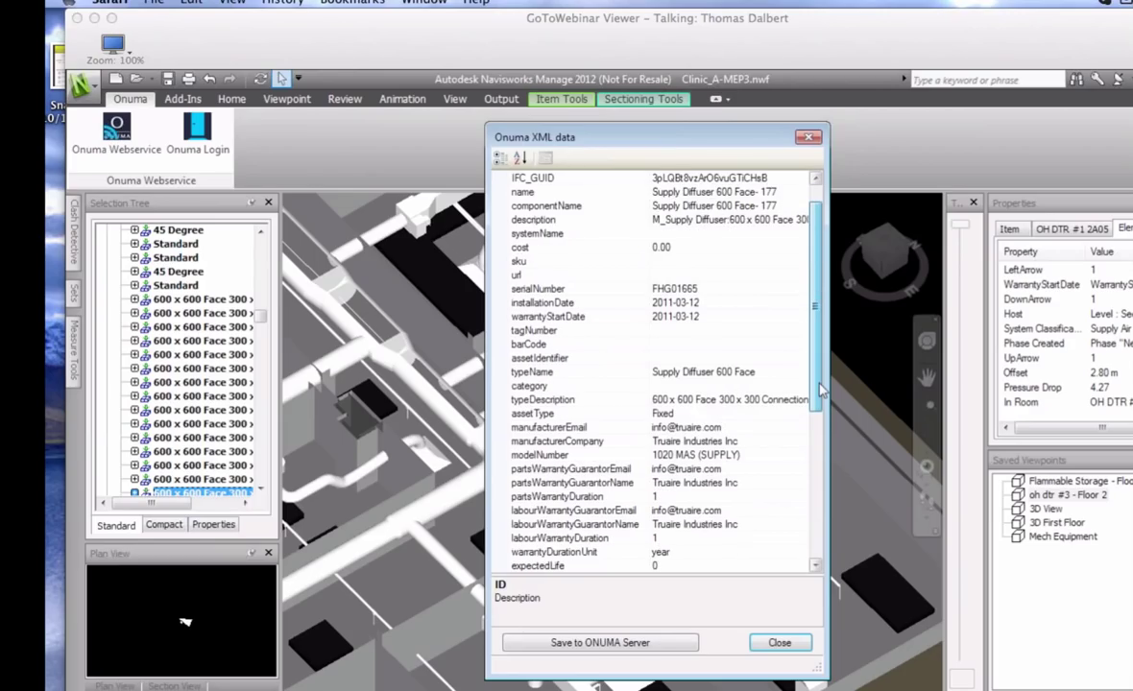
left_click_drag(819, 381, 809, 506)
scroll(765, 431, "up", 7)
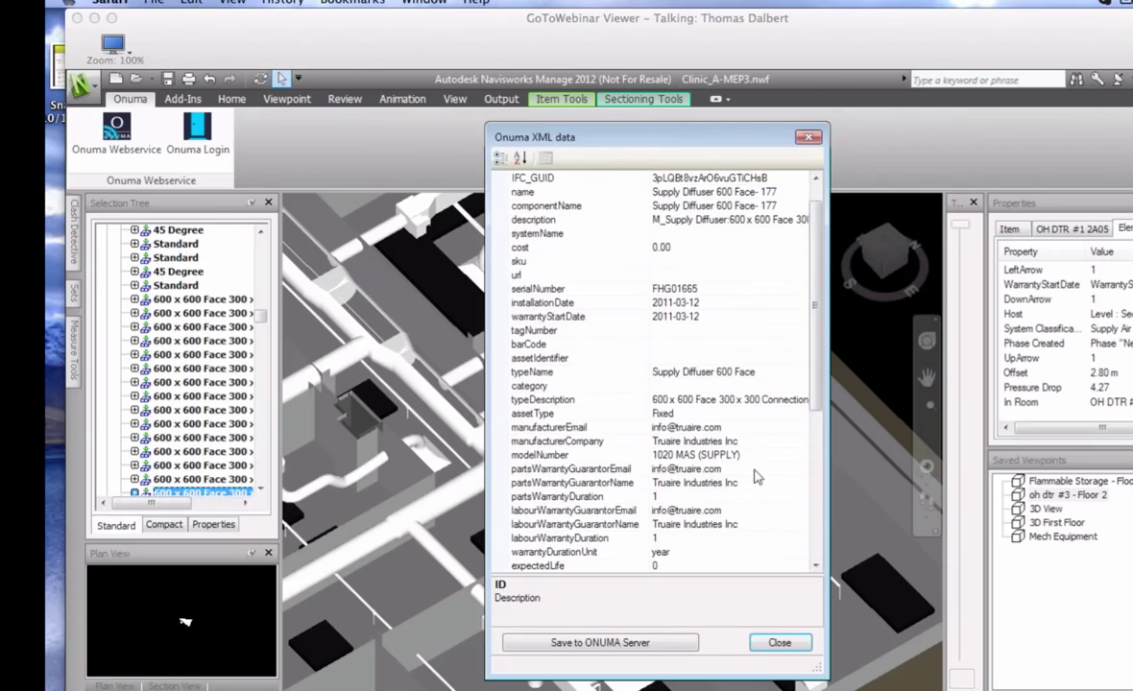
Step: In the Mech Equipment view, select the chiller and bring up its live Onuma data
left_click(804, 140)
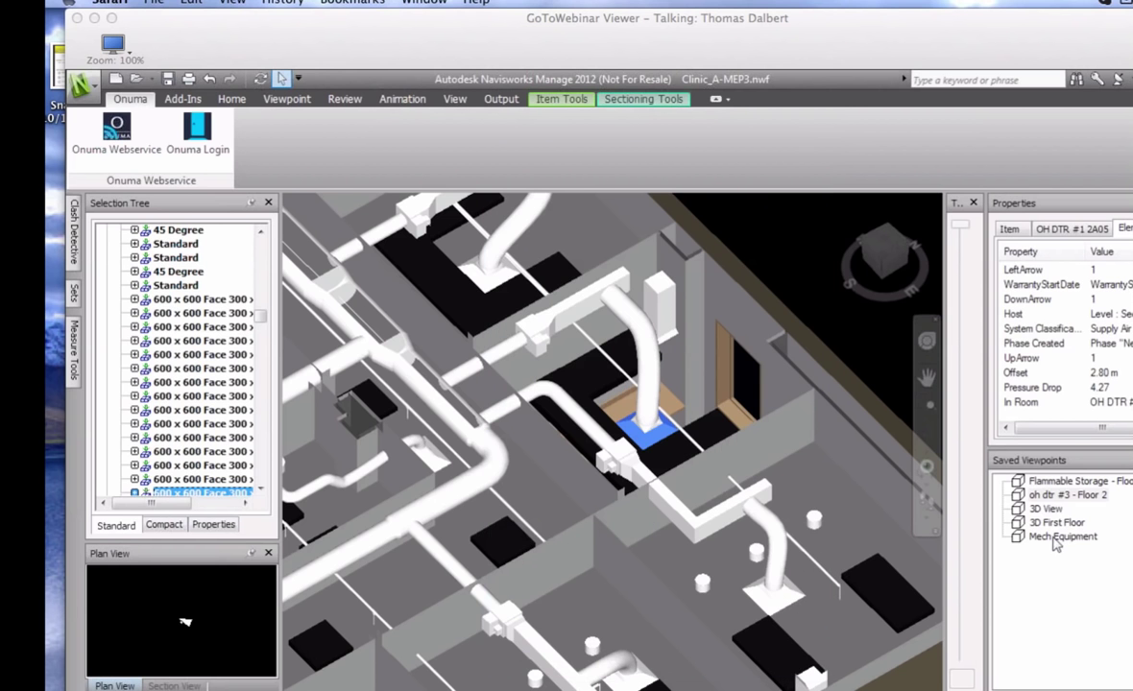
left_click(1056, 540)
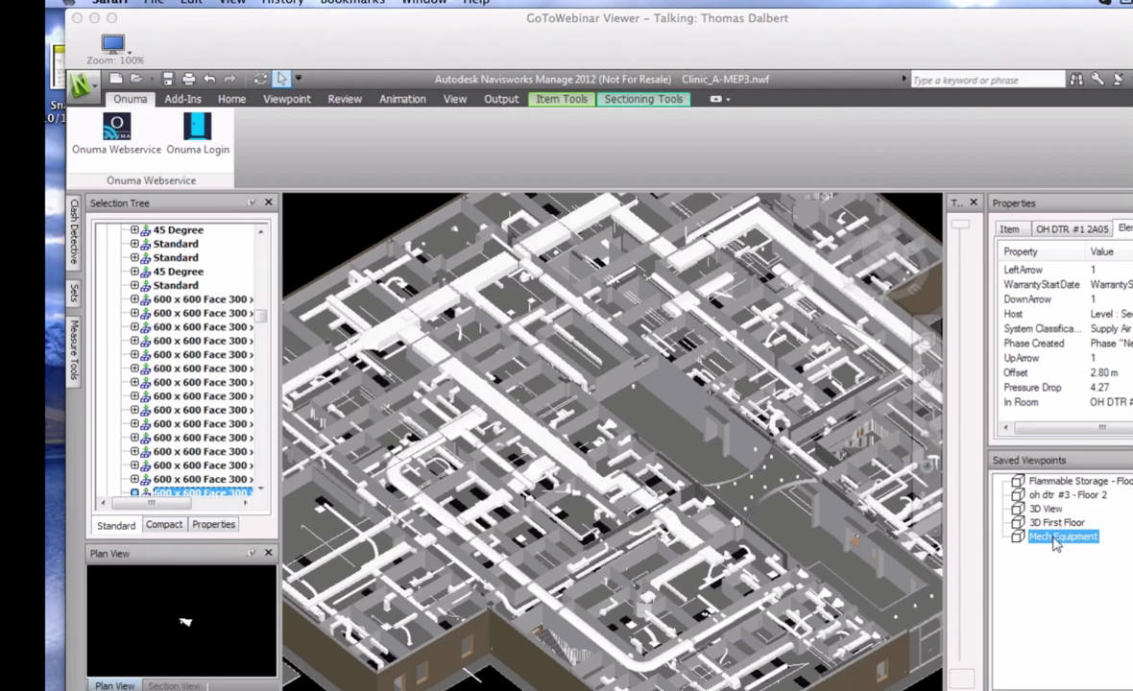
scroll(459, 459, "up", 2)
middle_click_drag(493, 493, 659, 412)
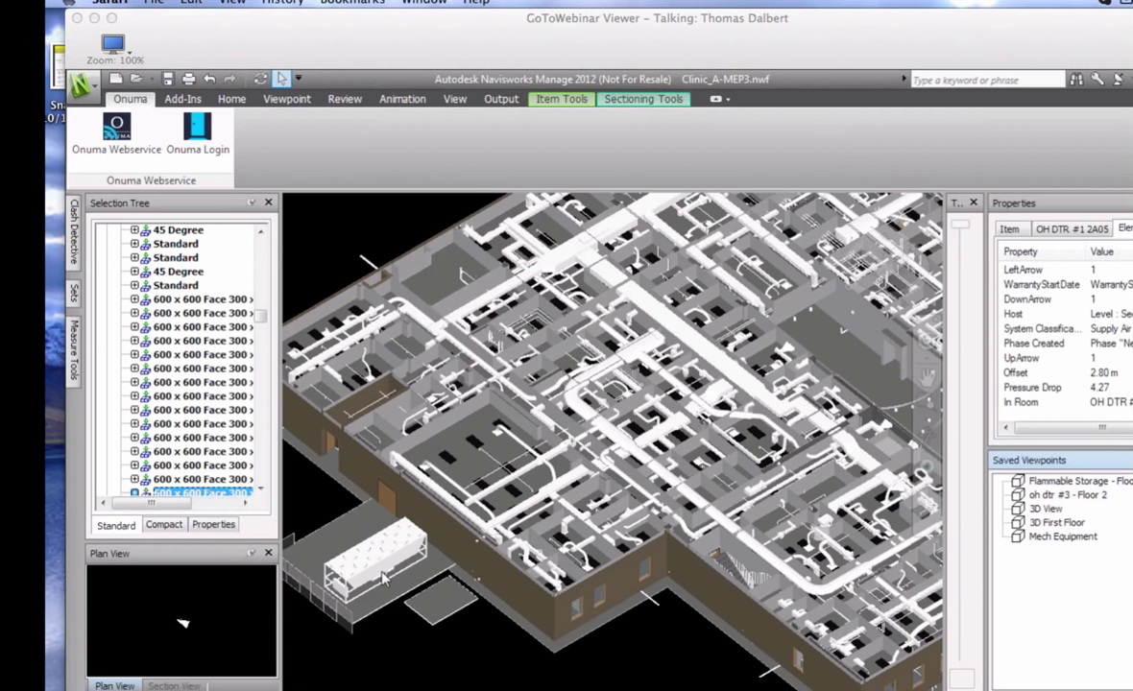
left_click(374, 552)
left_click(125, 134)
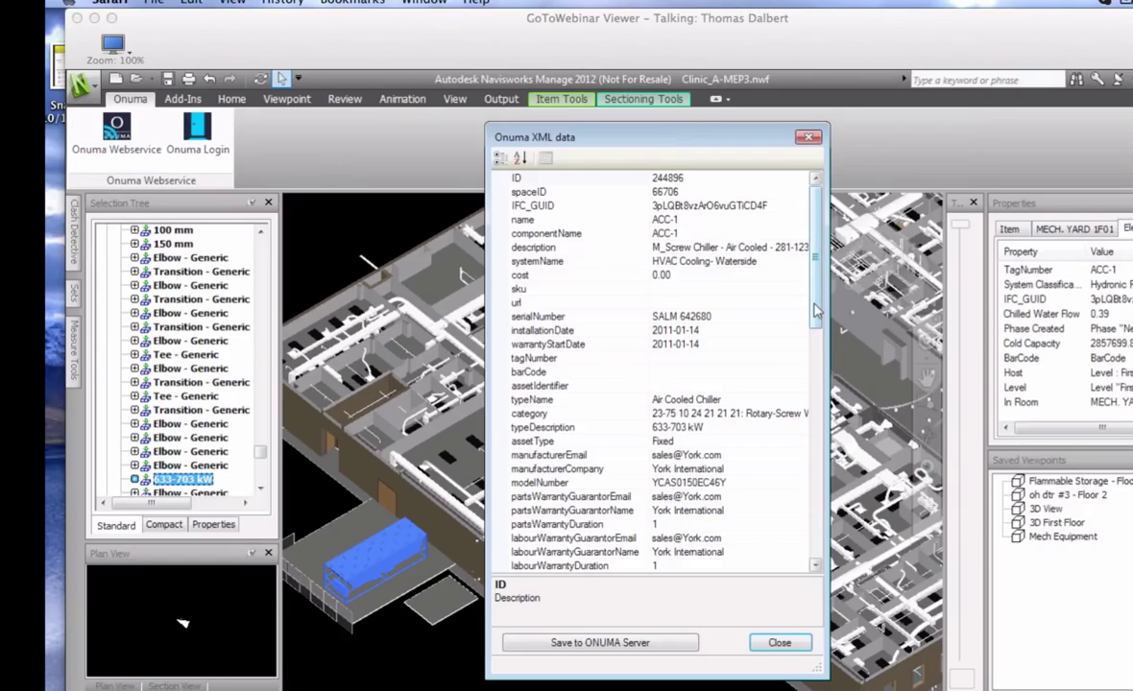
mouse_move(818, 307)
left_mouse_down()
mouse_move(819, 380)
mouse_move(818, 285)
left_mouse_up()
left_click_drag(819, 317, 573, 459)
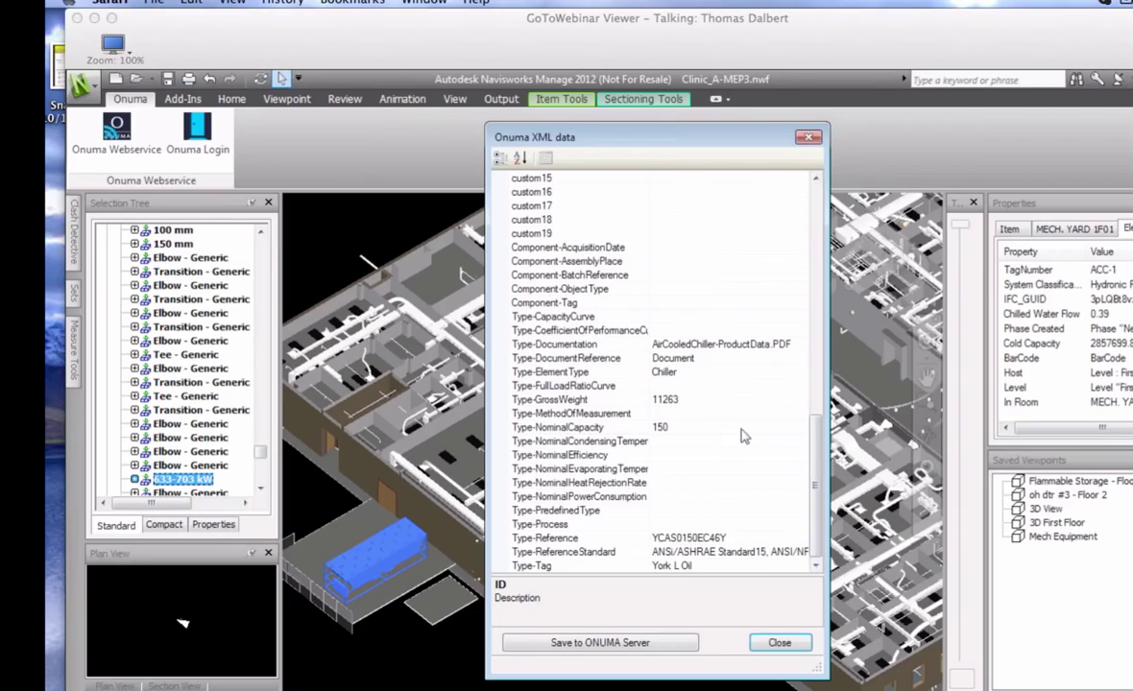
Step: Change Type-NominalCapacity to 170 and save it to the ONUMA server
left_click(677, 429)
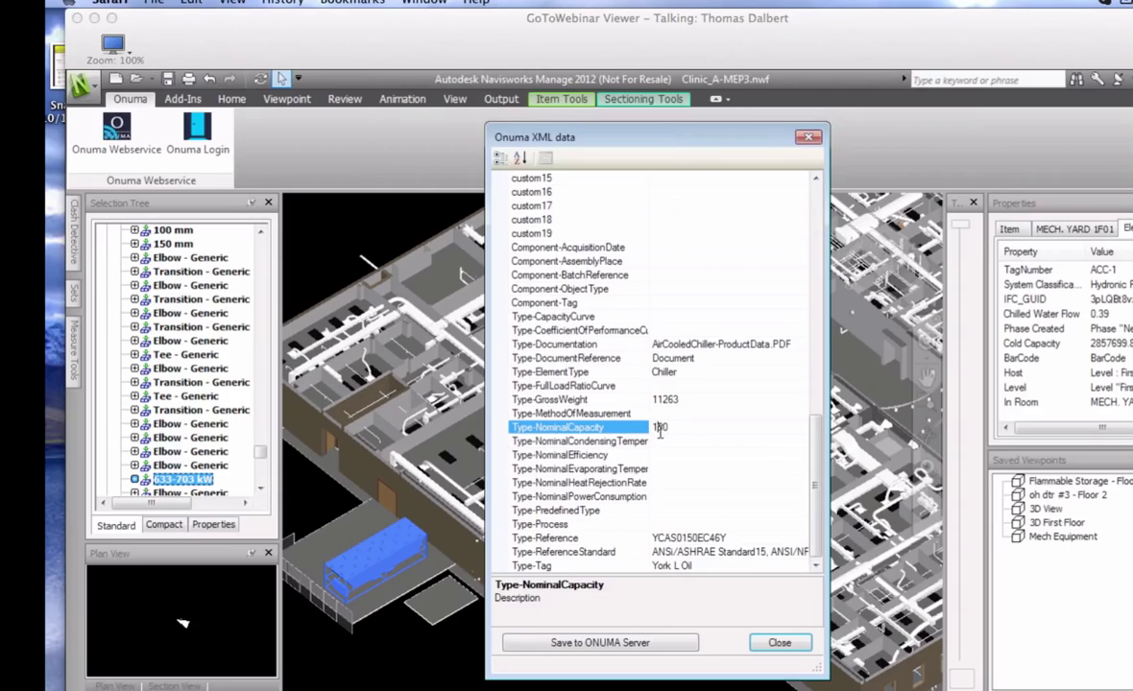
left_click(660, 428)
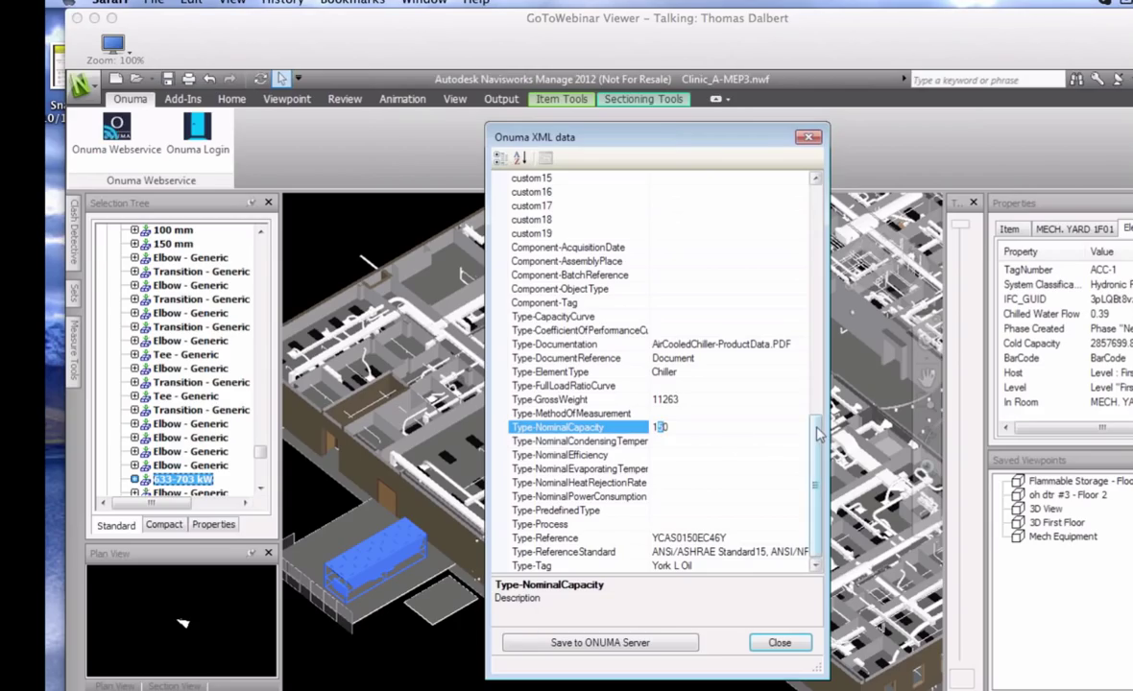
type("7")
key("Return")
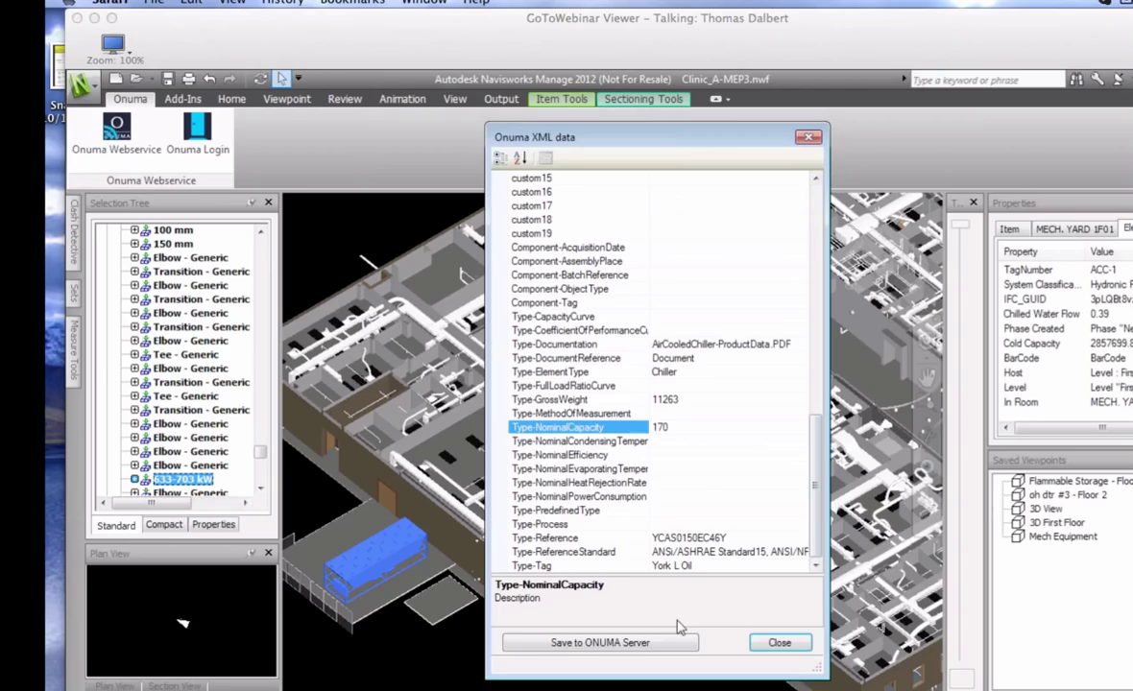
left_click(600, 643)
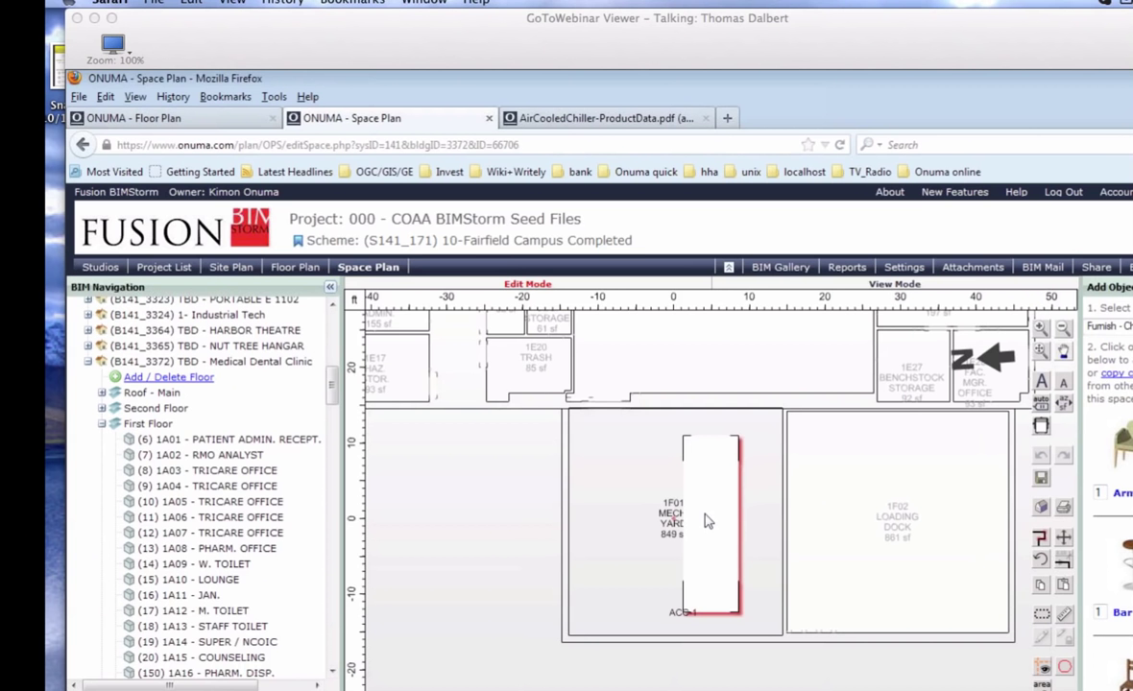
Step: Reopen ACC-1's chiller type, confirm NominalCapacity reads 170 tons, and close both windows
double_click(707, 521)
left_click(415, 500)
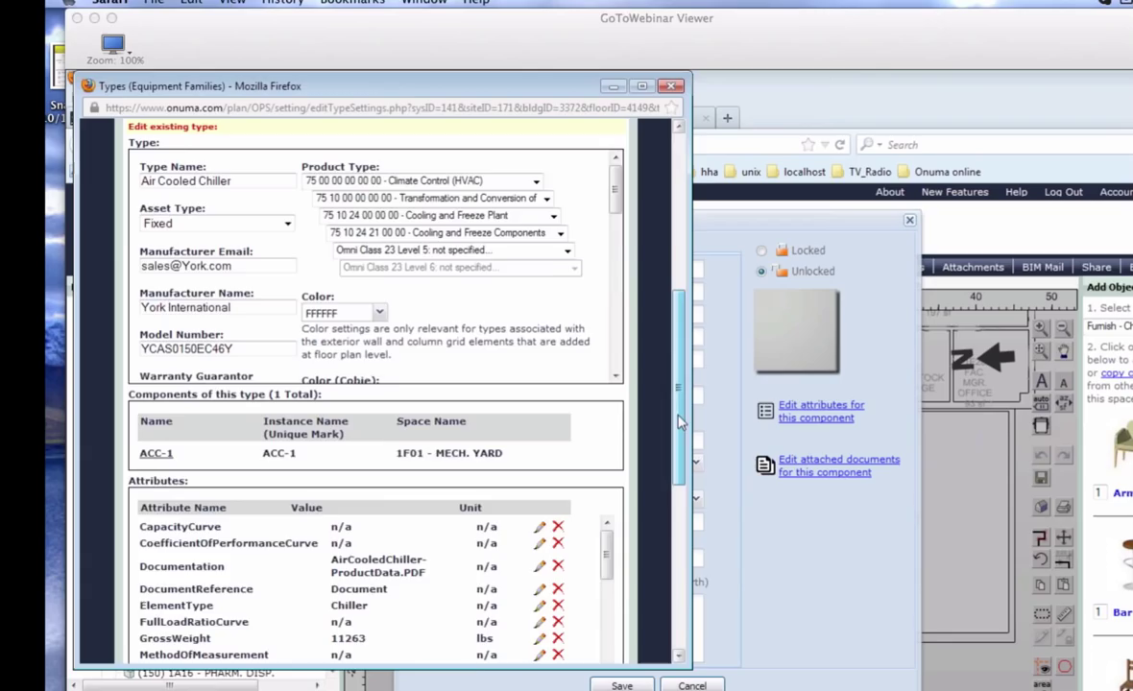
scroll(619, 418, "down", 4)
scroll(610, 417, "down", 2)
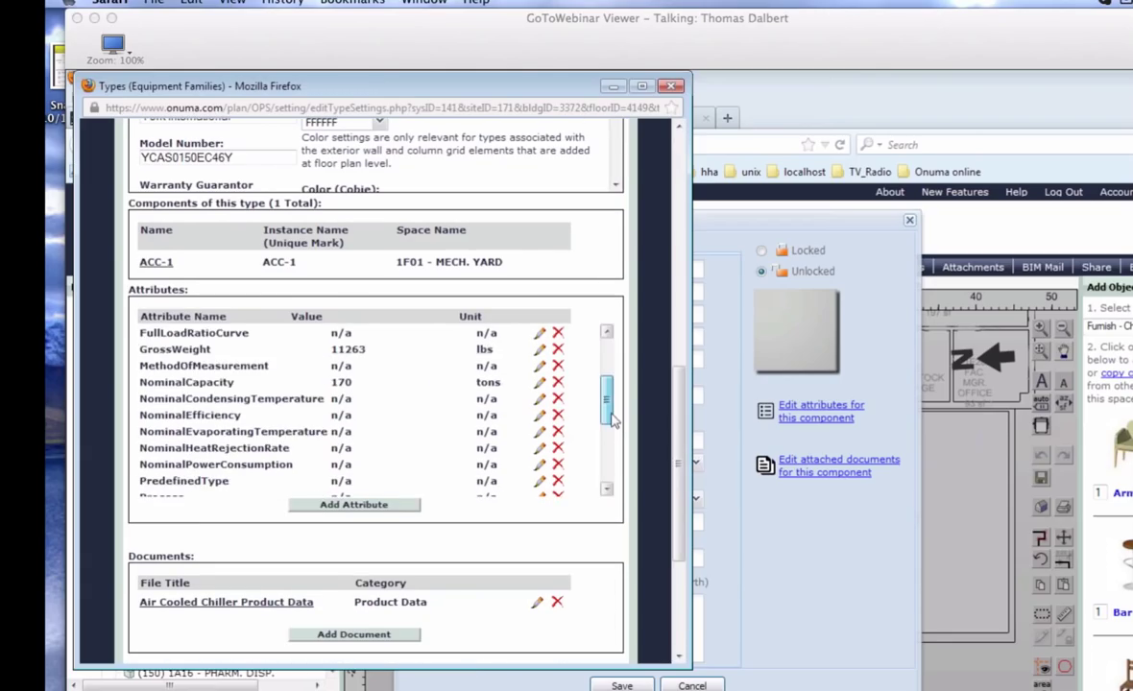
scroll(412, 409, "up", 1)
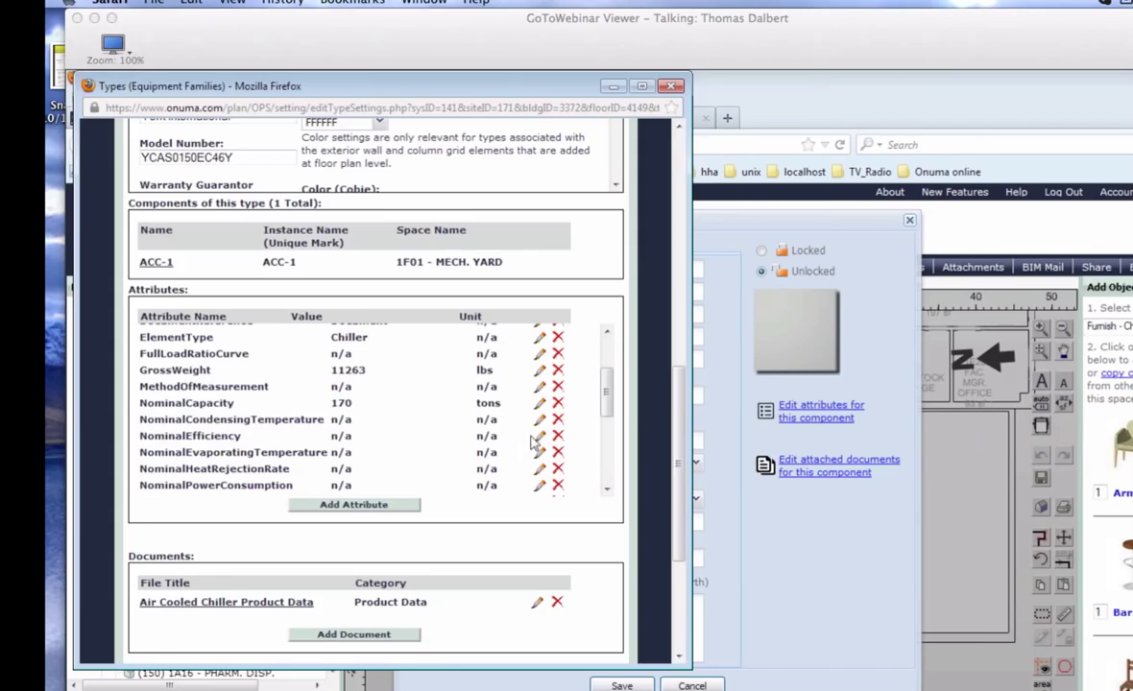
left_click(672, 87)
left_click(909, 223)
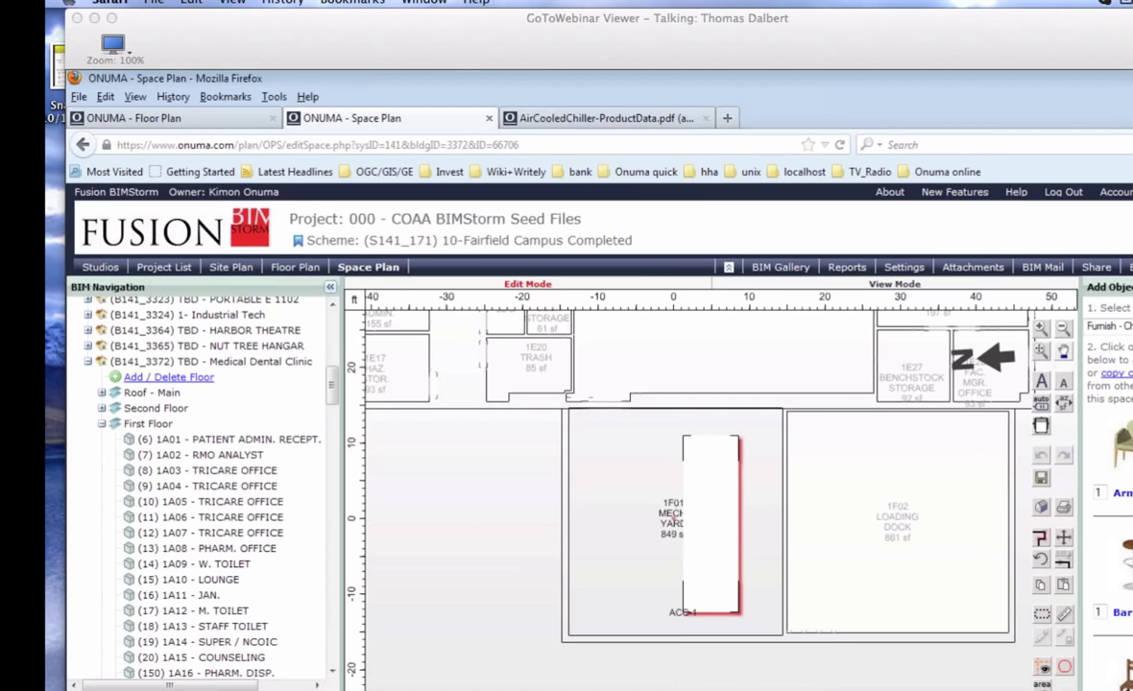
Step: Return to the Navisworks clinic model and jump to the 'oh dtr #3 - Floor 2' saved viewpoint
key("alt+Tab")
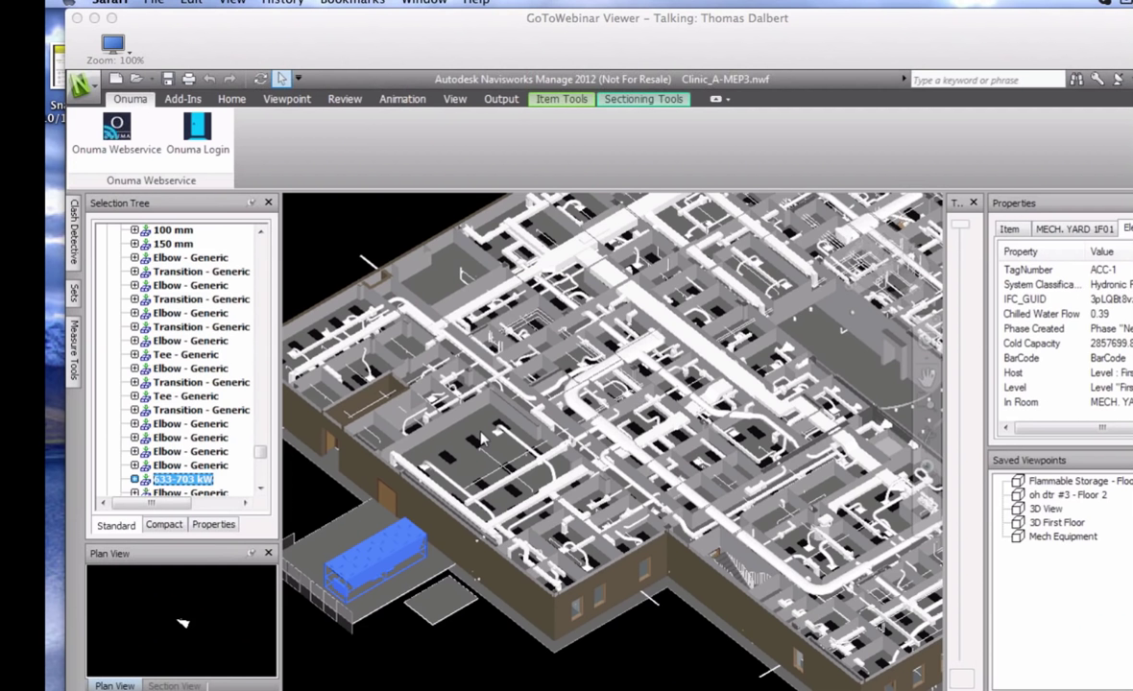
middle_click_drag(483, 439, 374, 438)
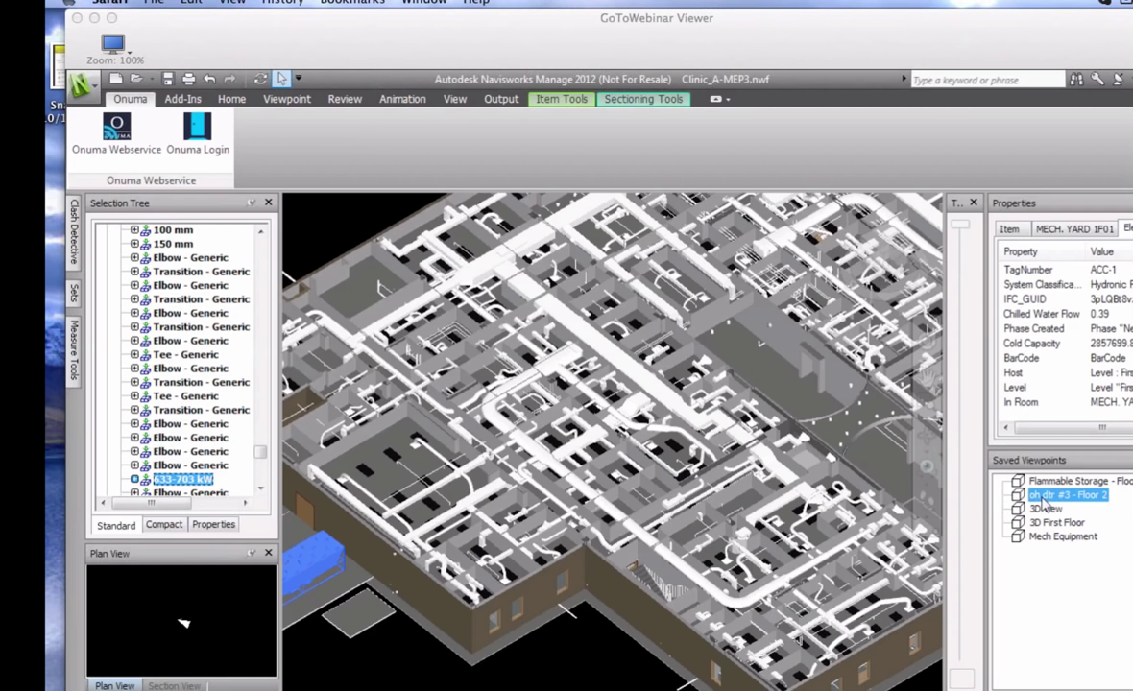
left_click(1074, 494)
Step: Select window W1-31 and read through its live Onuma webservice data, then dismiss it
left_click(738, 406)
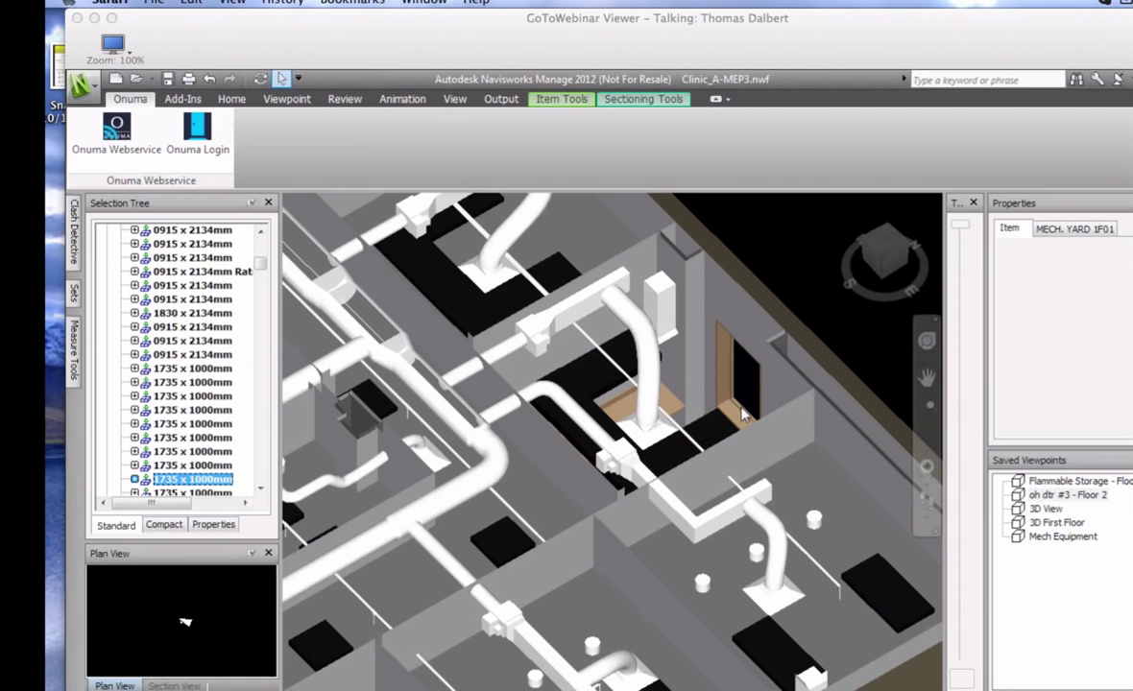
left_click(141, 142)
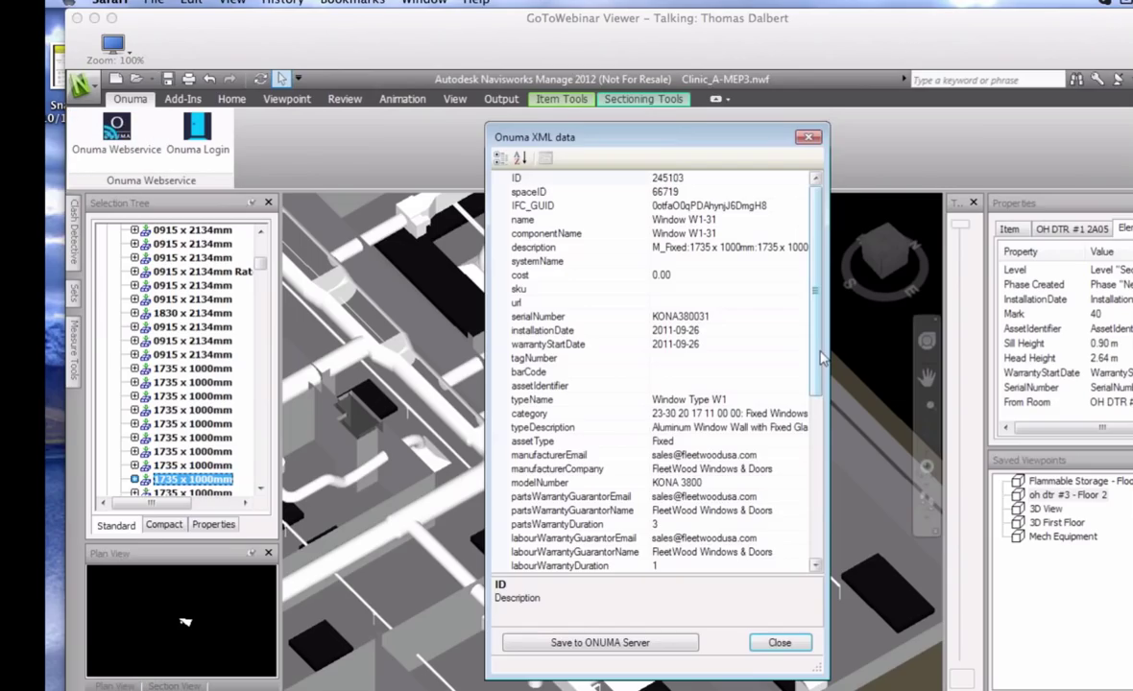
scroll(748, 518, "down", 3)
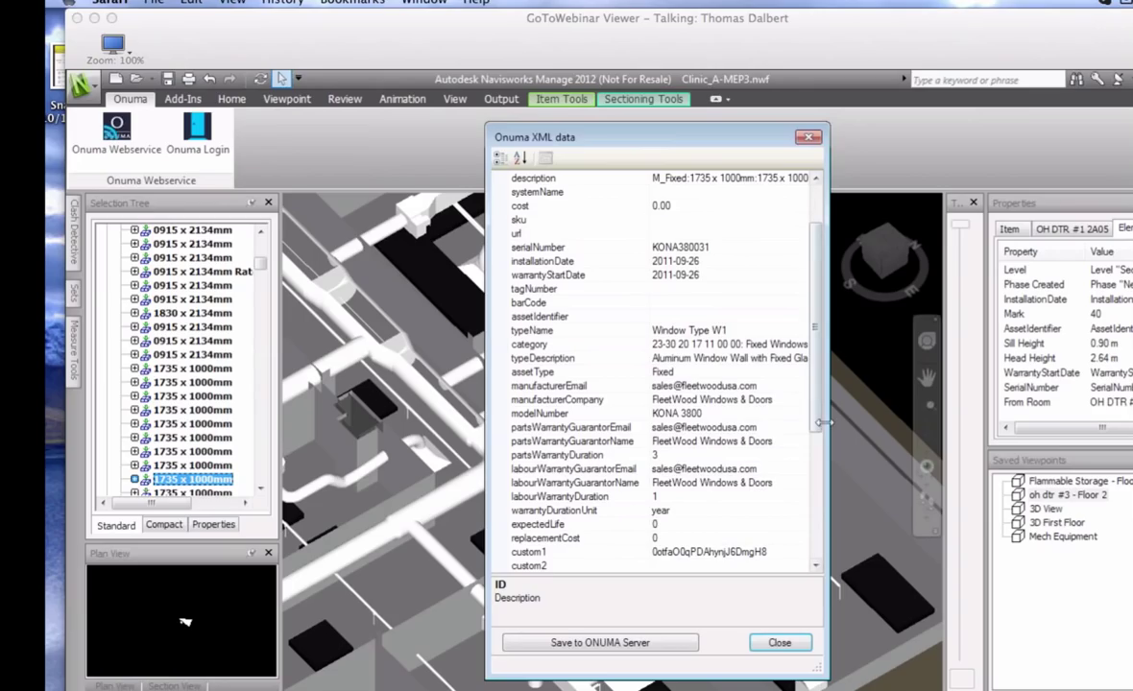
scroll(815, 421, "down", 5)
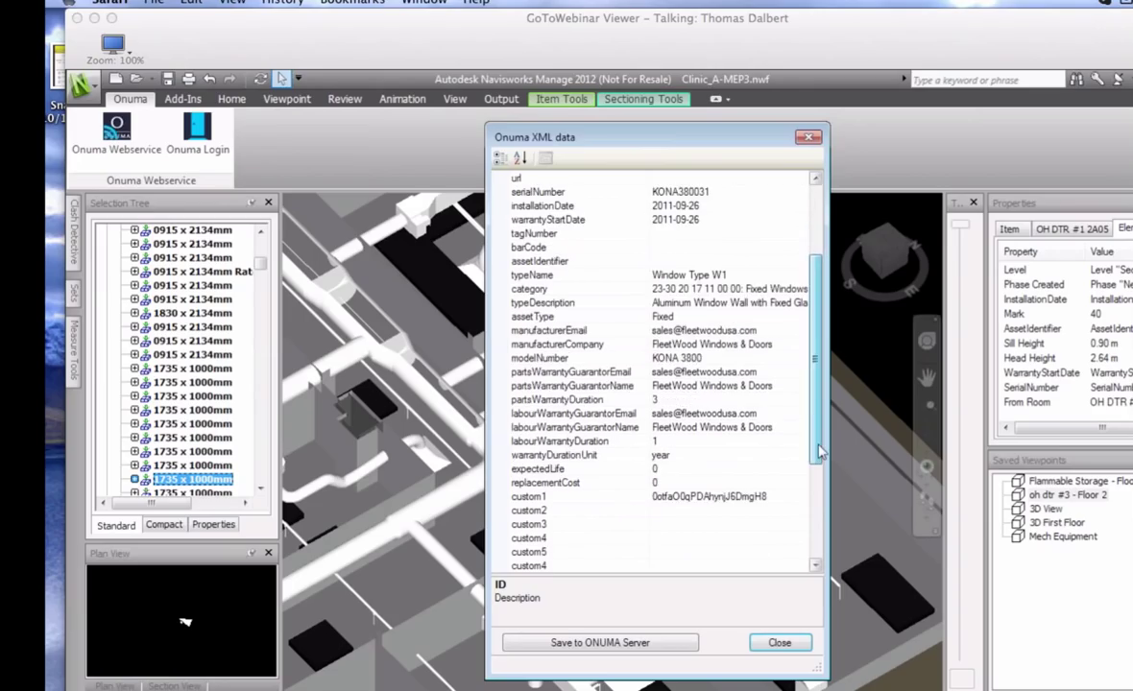
left_click(778, 644)
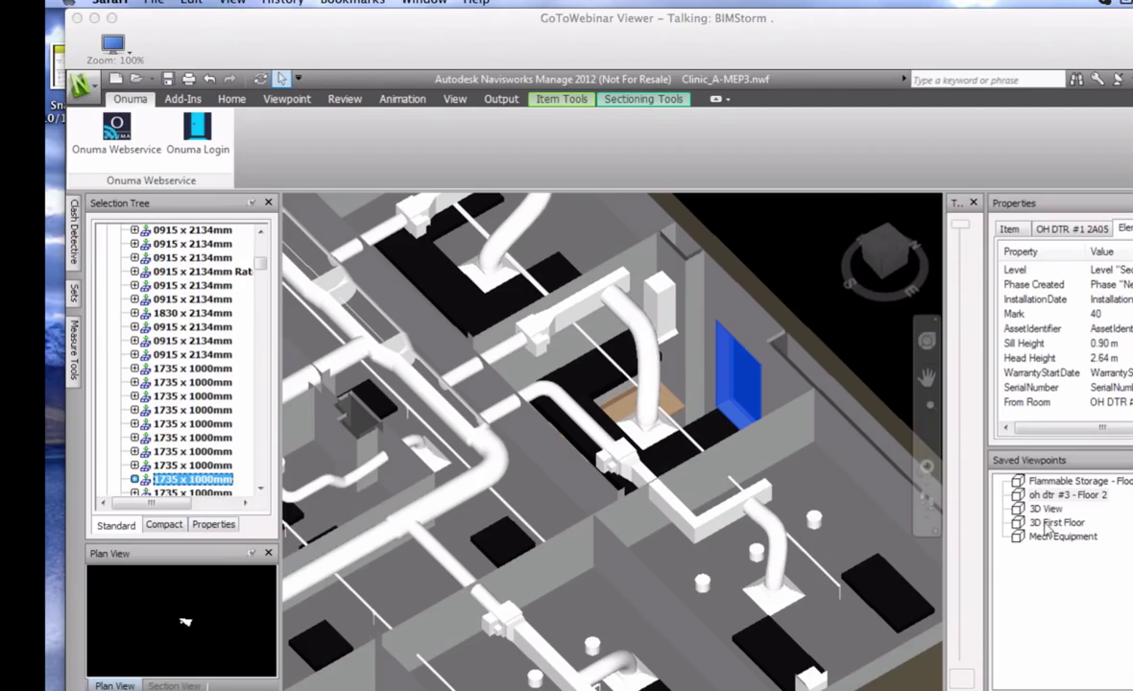
Step: Show the '3D First Floor' saved viewpoint with the whole floor's rooms and doors
left_click(1051, 524)
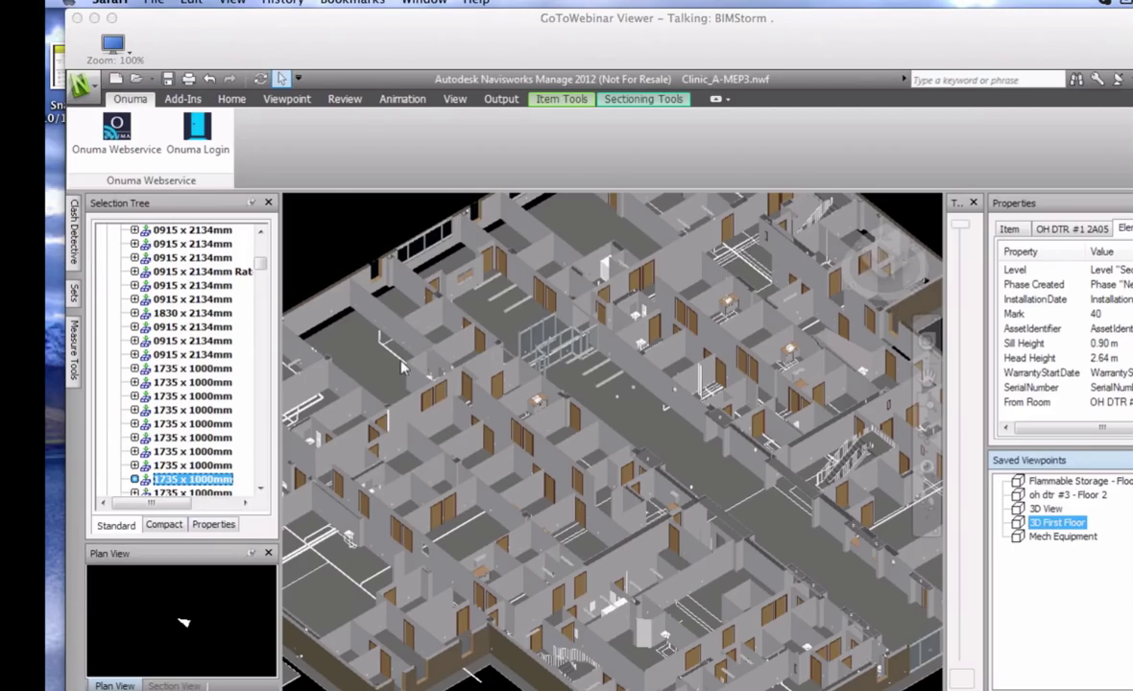
Step: Select corridor door 1DC5 and scroll through its Onuma XML data before closing it
left_click(465, 387)
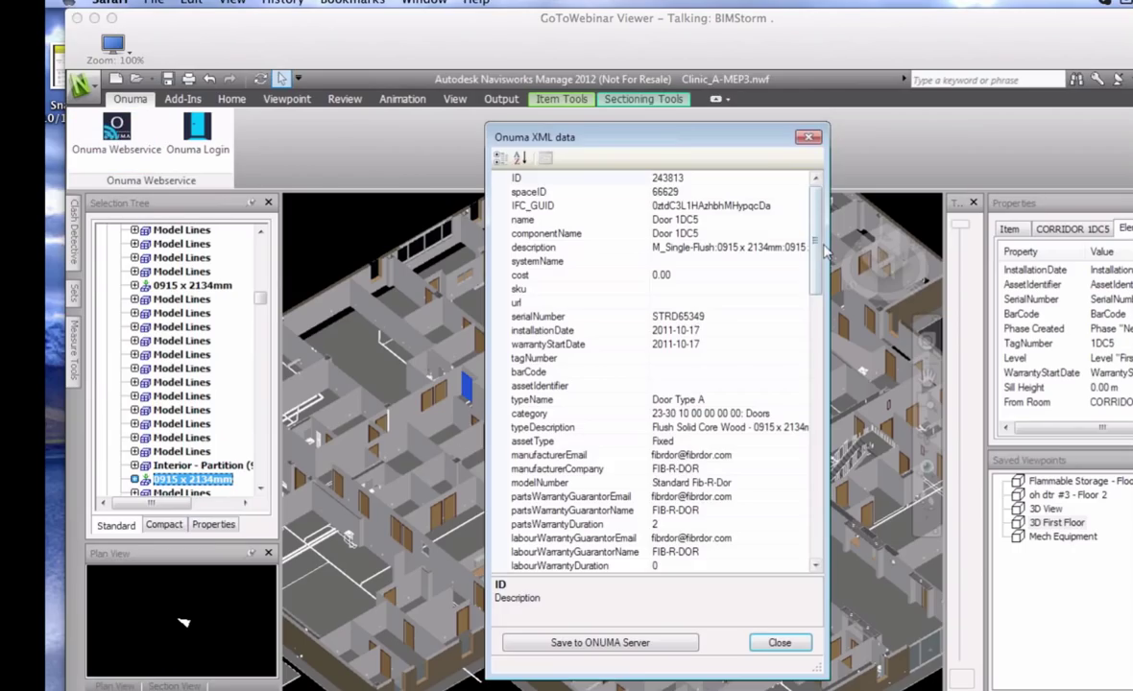
scroll(821, 279, "down", 1)
scroll(820, 278, "down", 1)
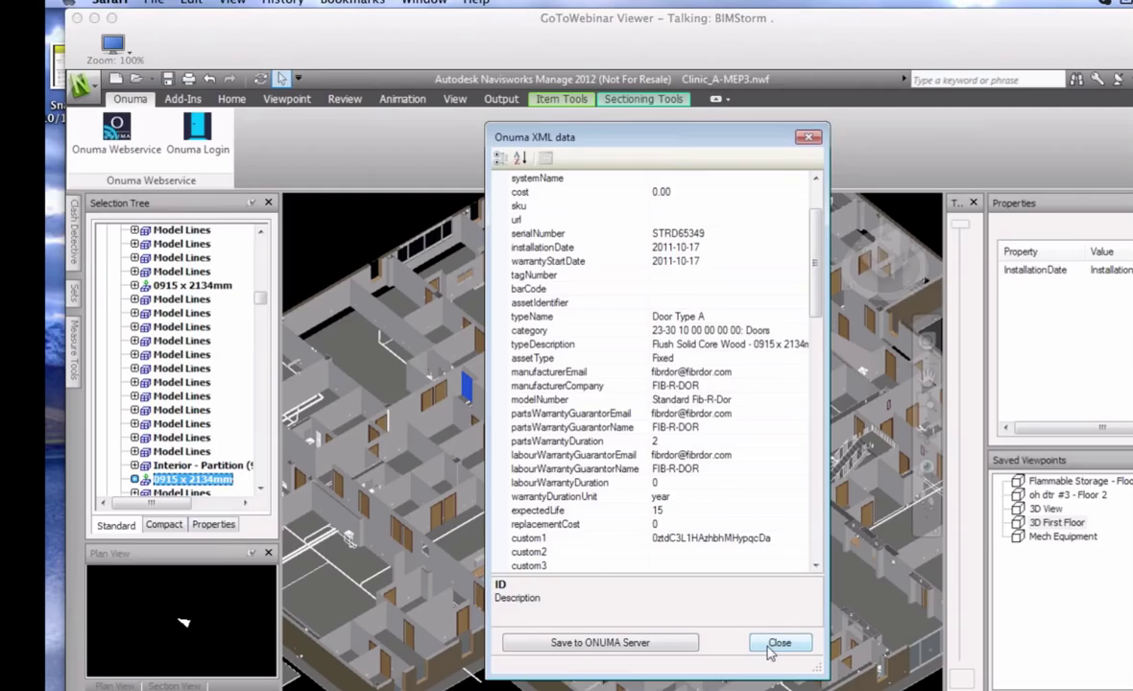
left_click(773, 646)
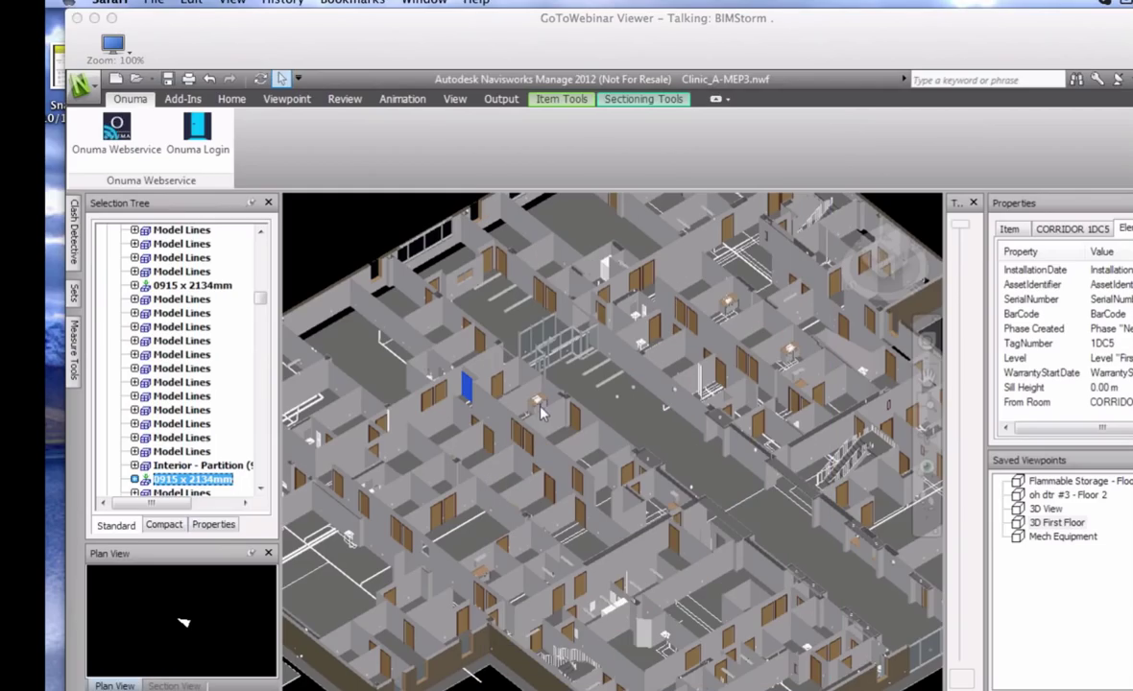
Step: Click through nearby objects to select the pediatric room sink counter (Length 1.20 m)
left_click(541, 411)
left_click(540, 409)
left_click(540, 406)
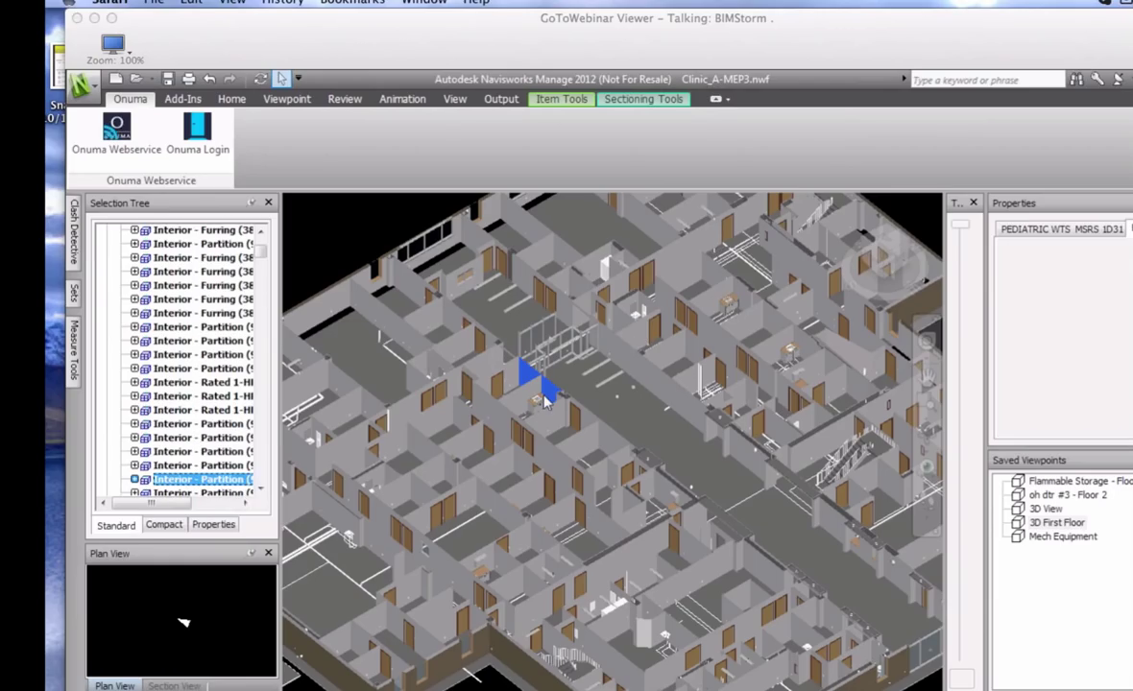
left_click(541, 406)
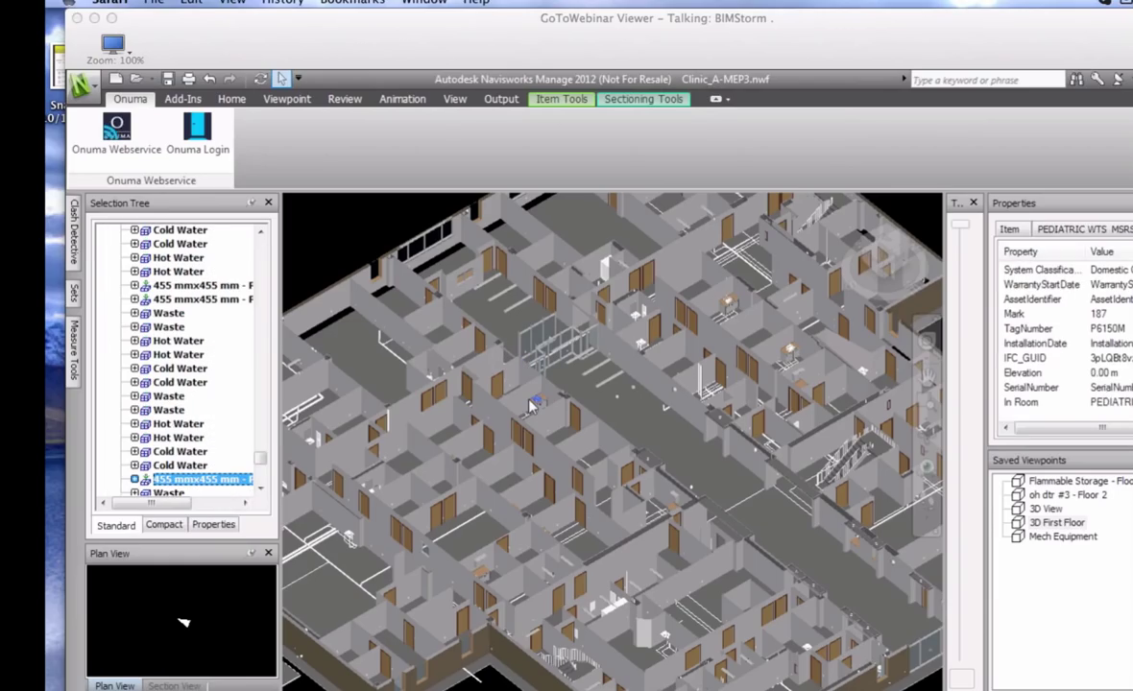
left_click(530, 404)
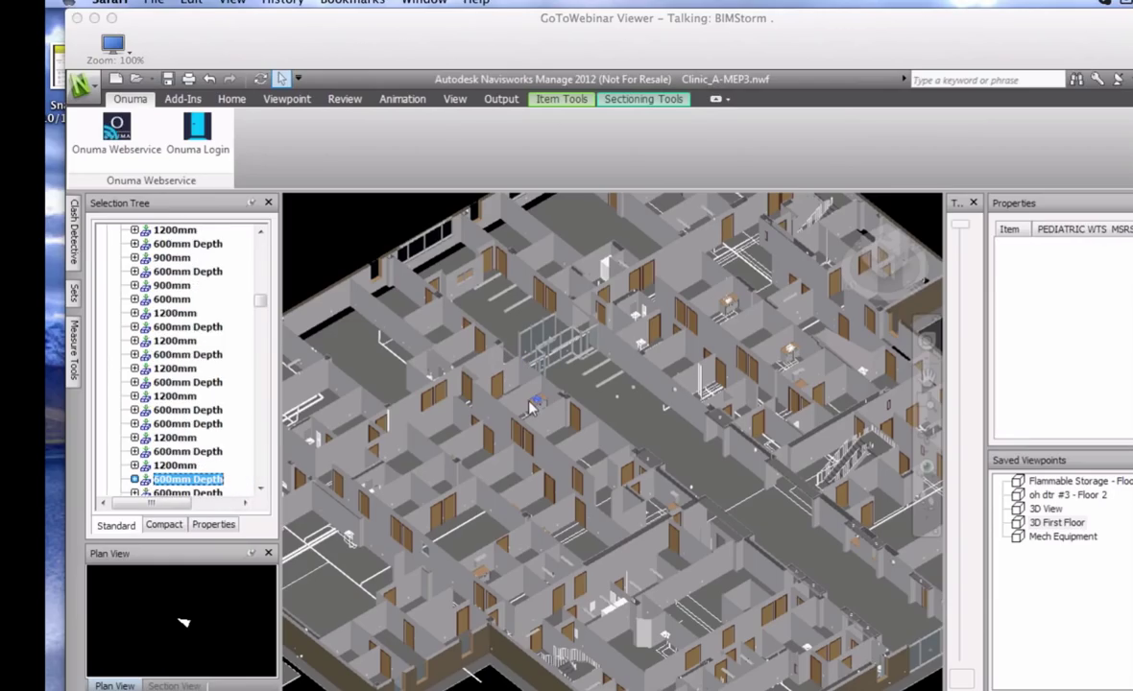
Step: Fetch Onuma data for the sink counter top, then for shower P-5040-01 in TOILET 1D18
left_click(115, 139)
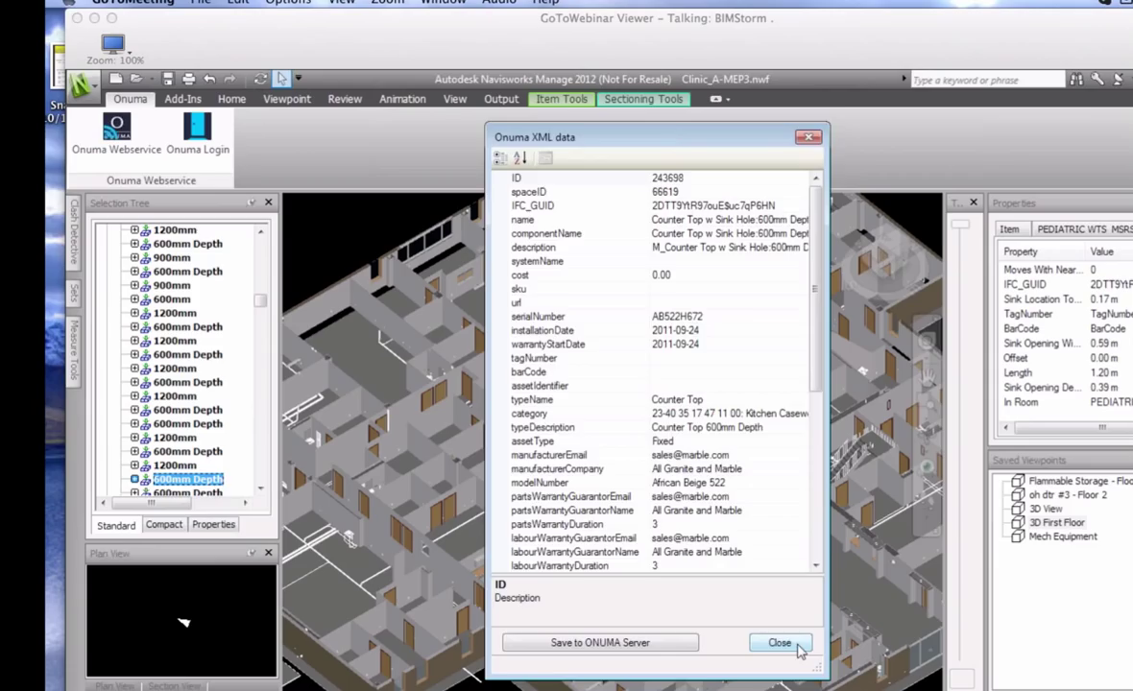
left_click(798, 647)
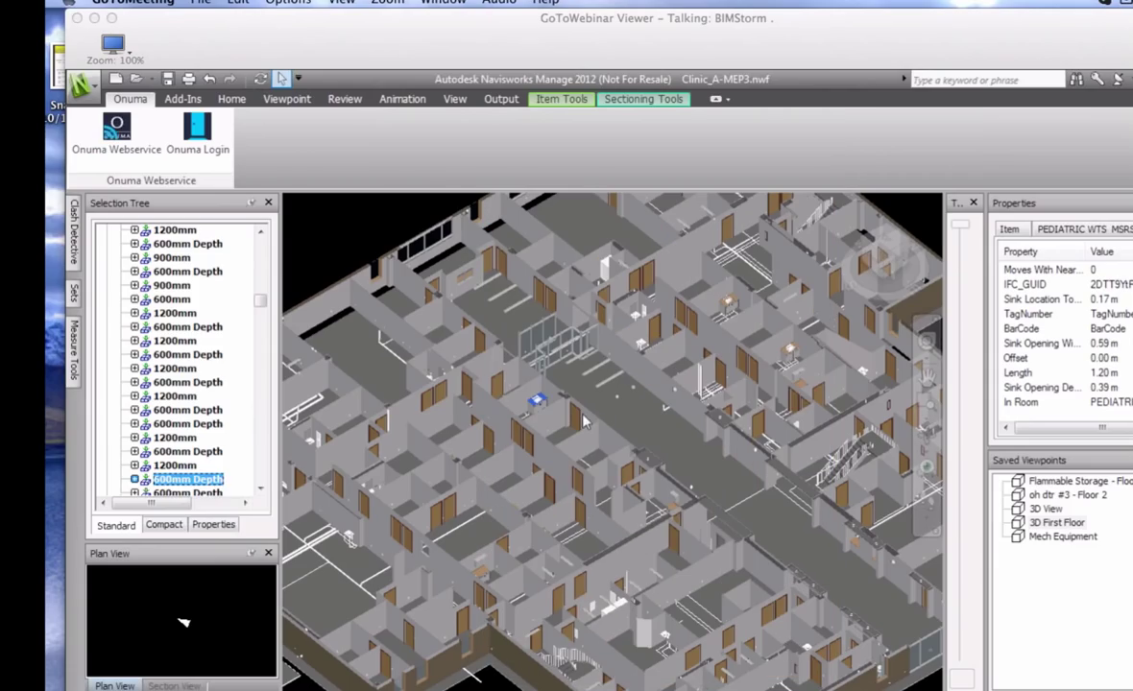
left_click(603, 274)
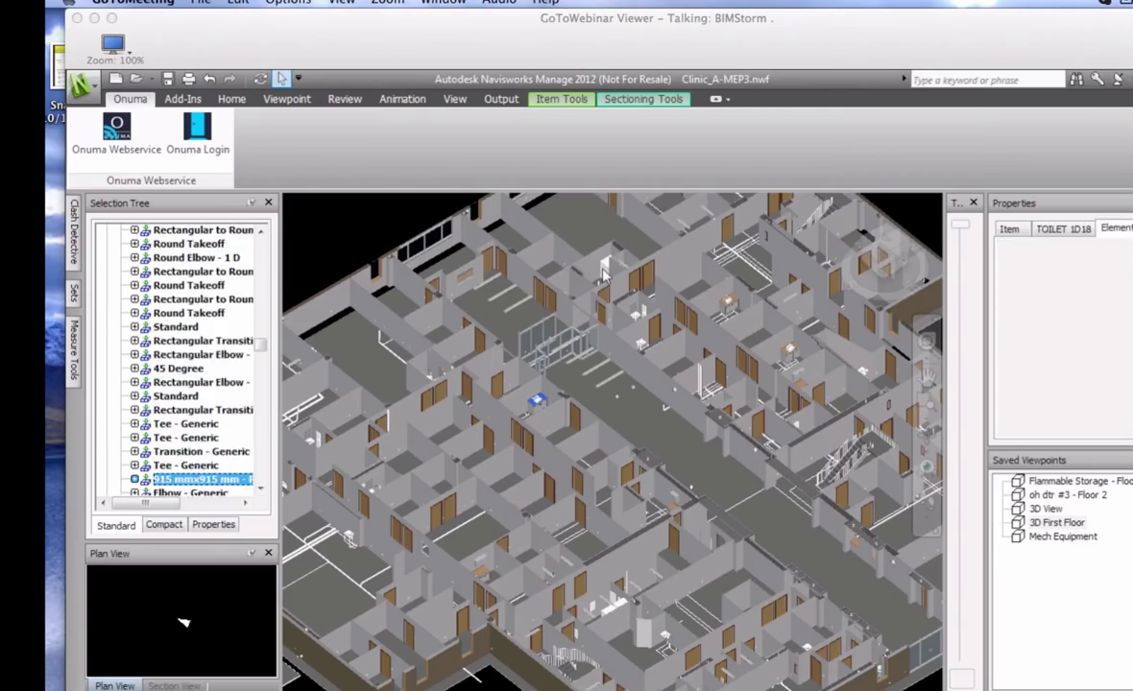
left_click(154, 152)
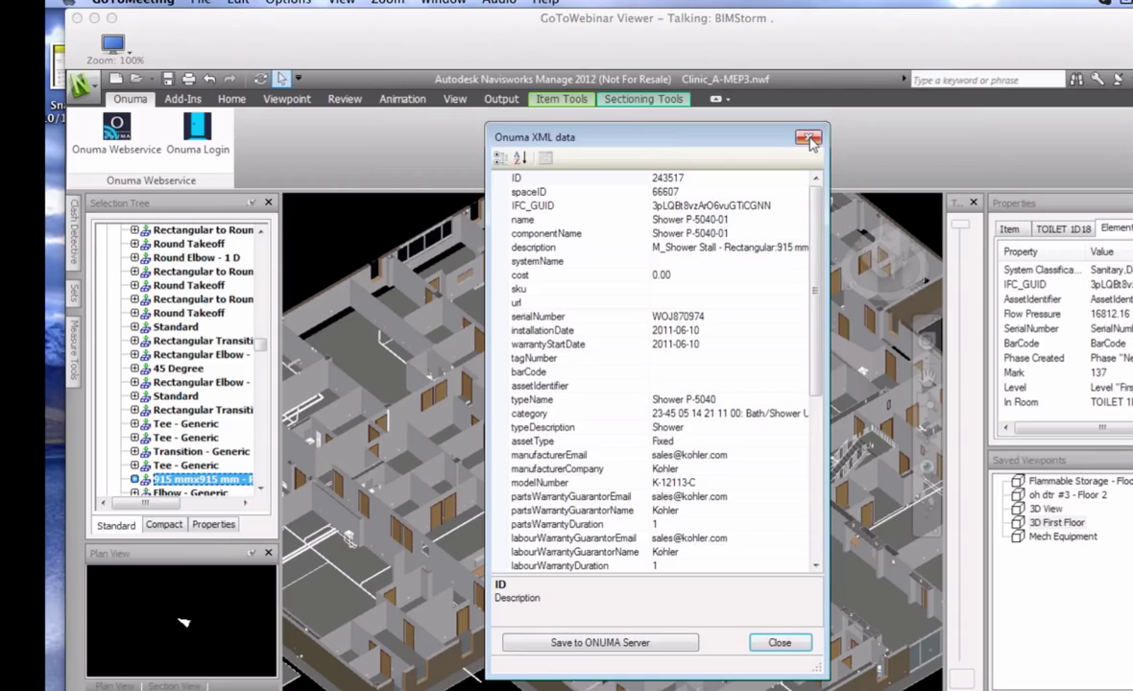
left_click(809, 140)
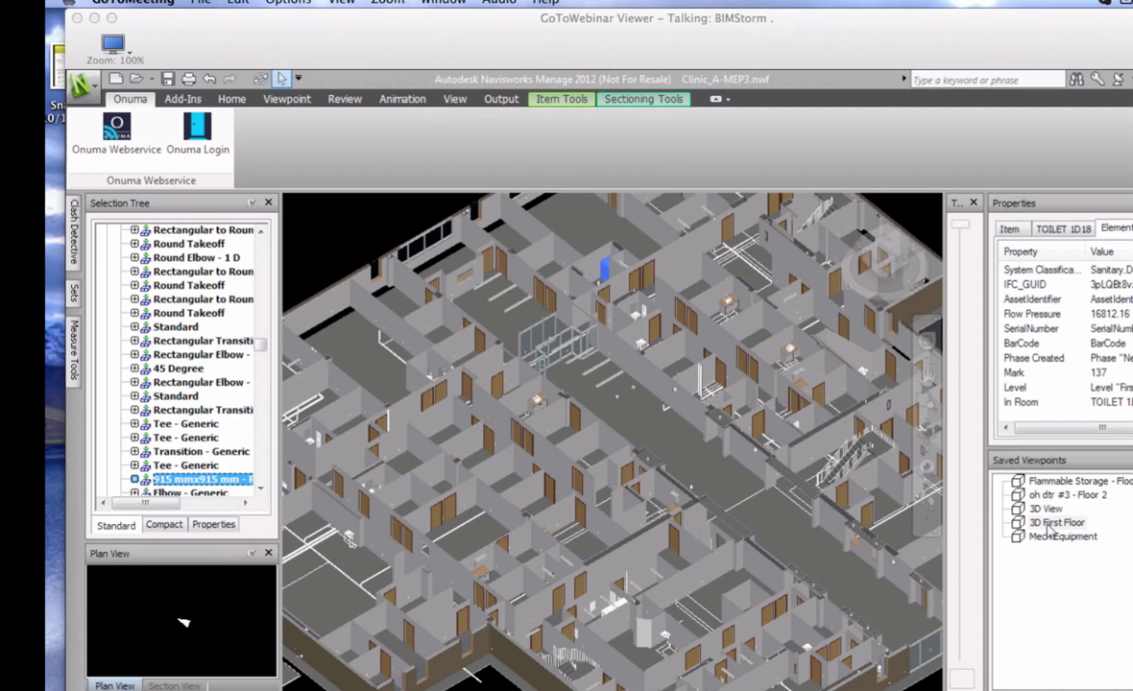
Step: Switch to the 'Mech Equipment' saved viewpoint and zoom in on the ceiling ductwork
left_click(1051, 538)
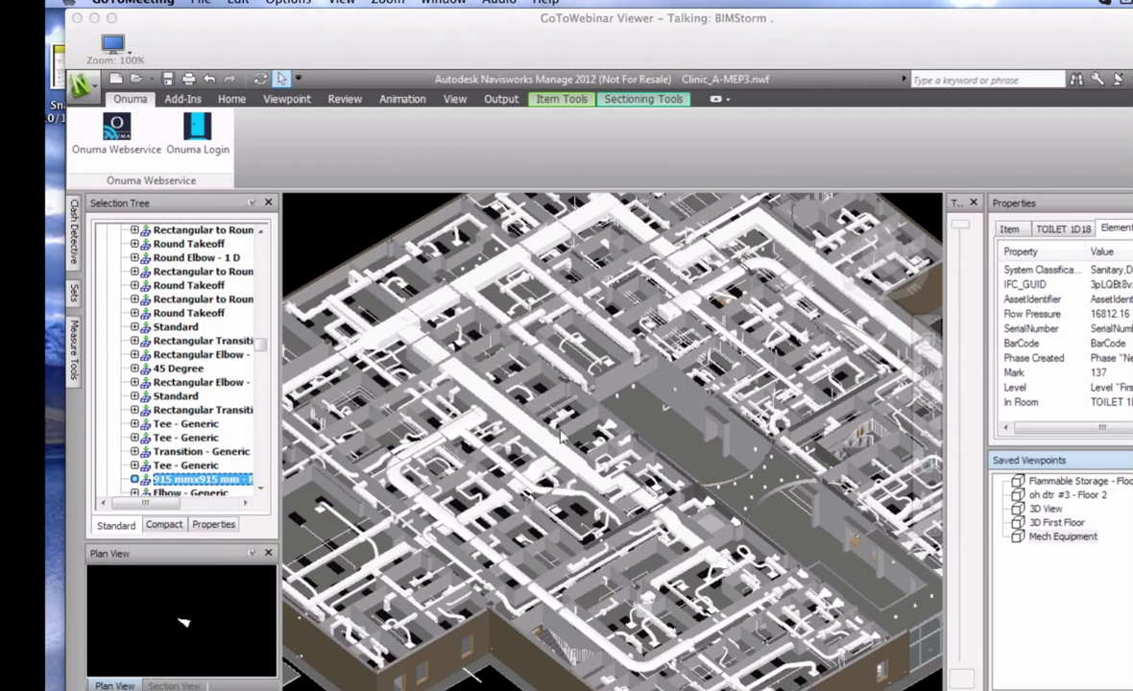
middle_click_drag(560, 436, 576, 428)
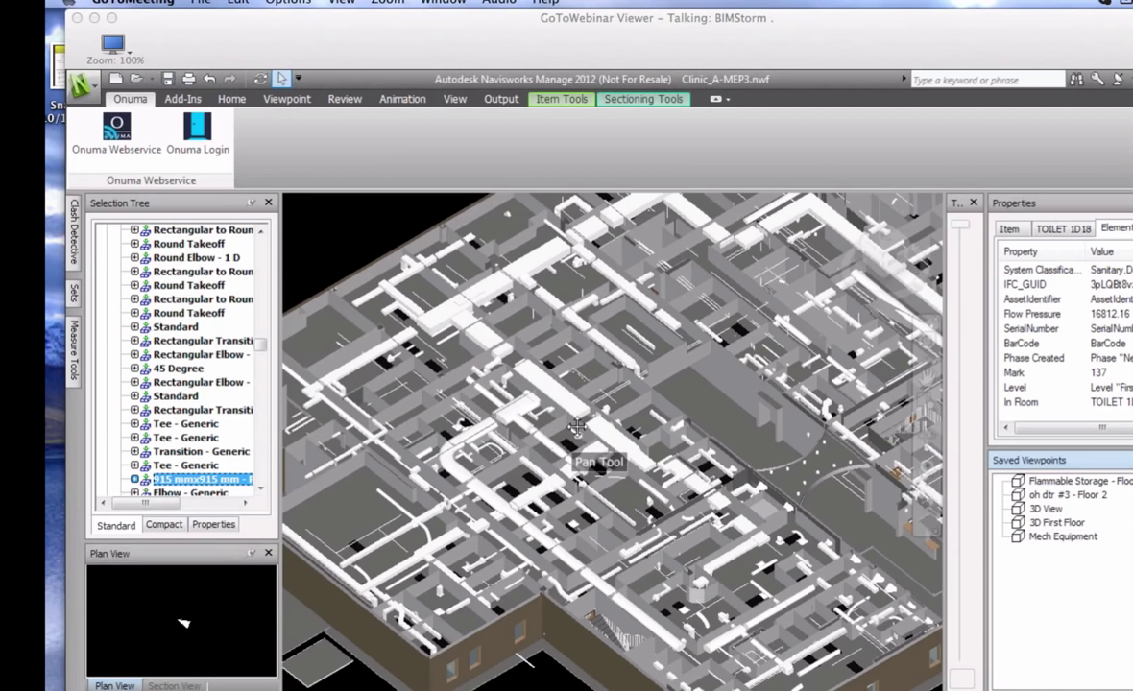
scroll(544, 436, "up", 2)
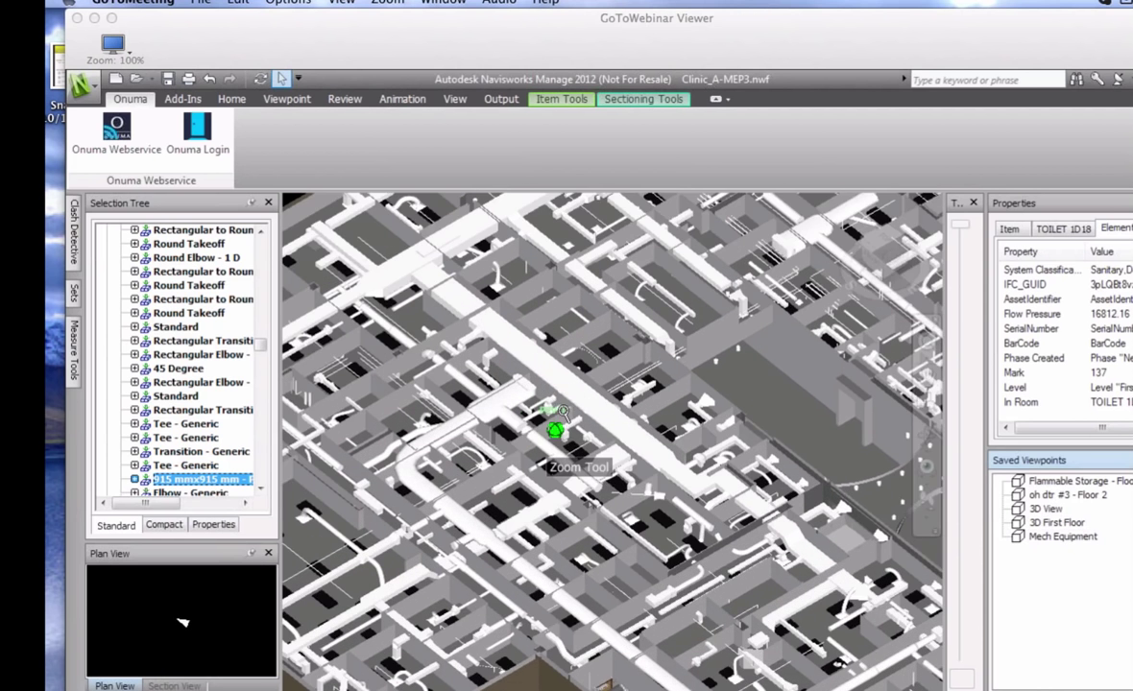
left_click_drag(564, 413, 563, 384)
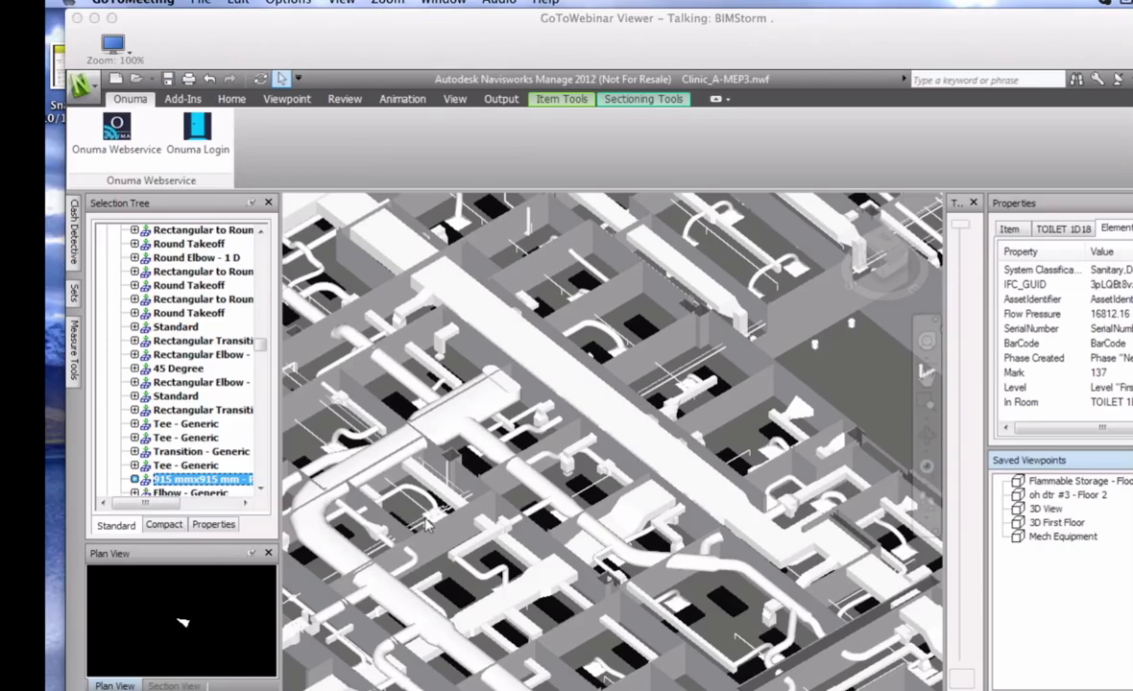
Step: Select a ceiling duct and request its data from the Onuma webservice
left_click(603, 355)
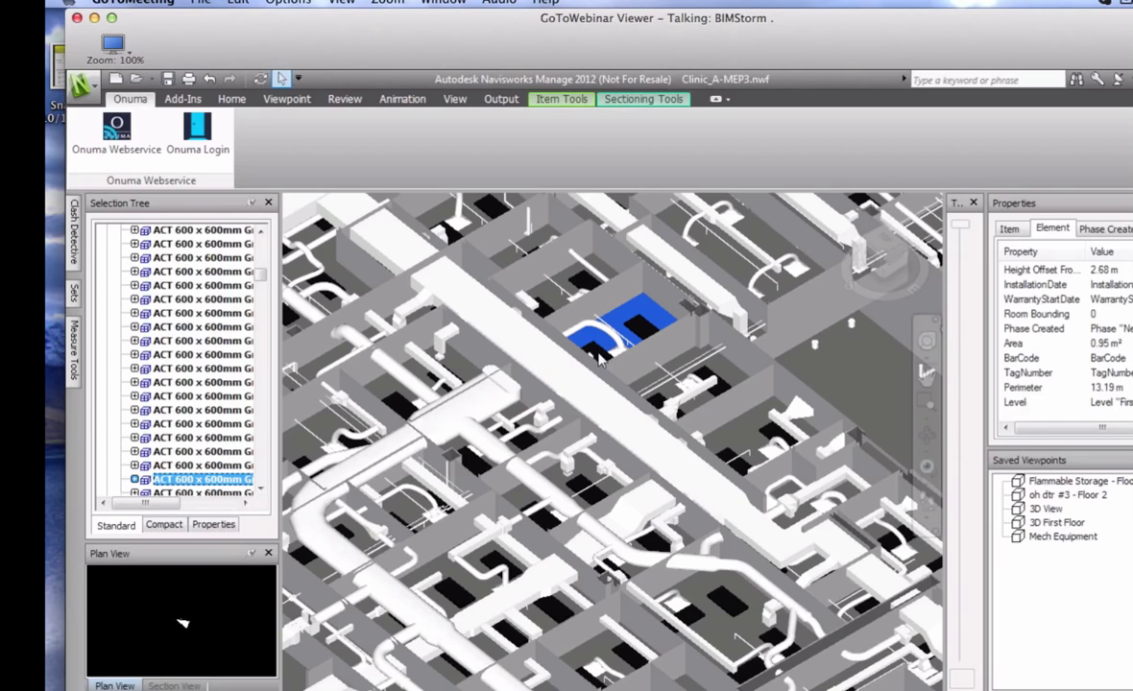
left_click(595, 347)
left_click(144, 163)
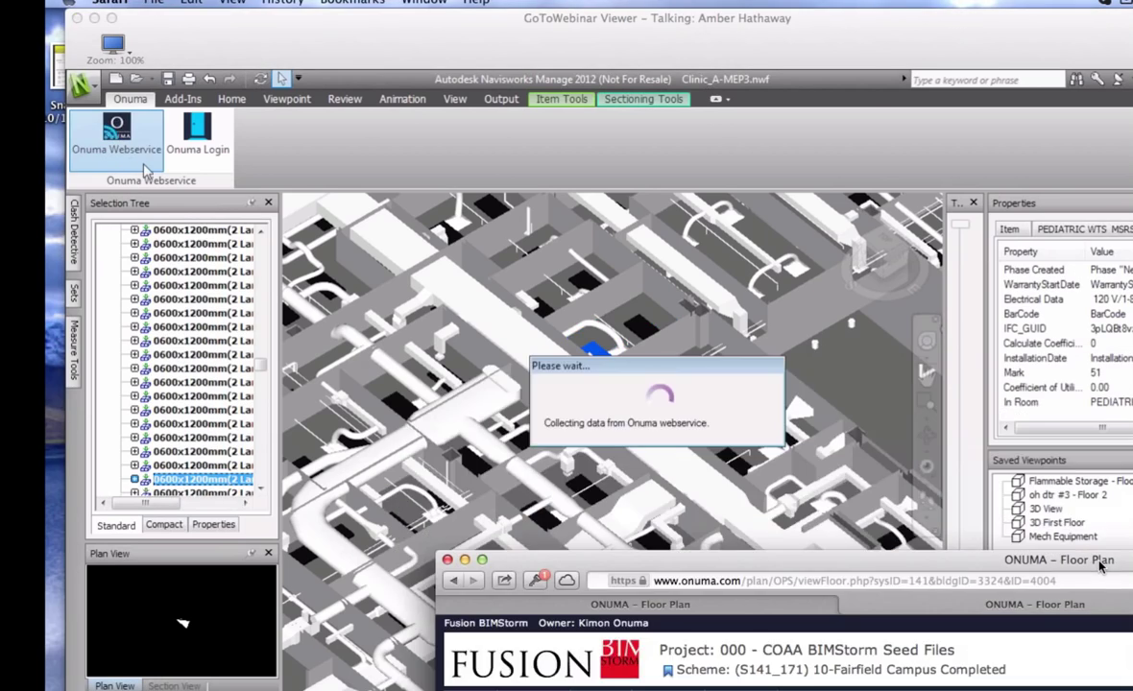